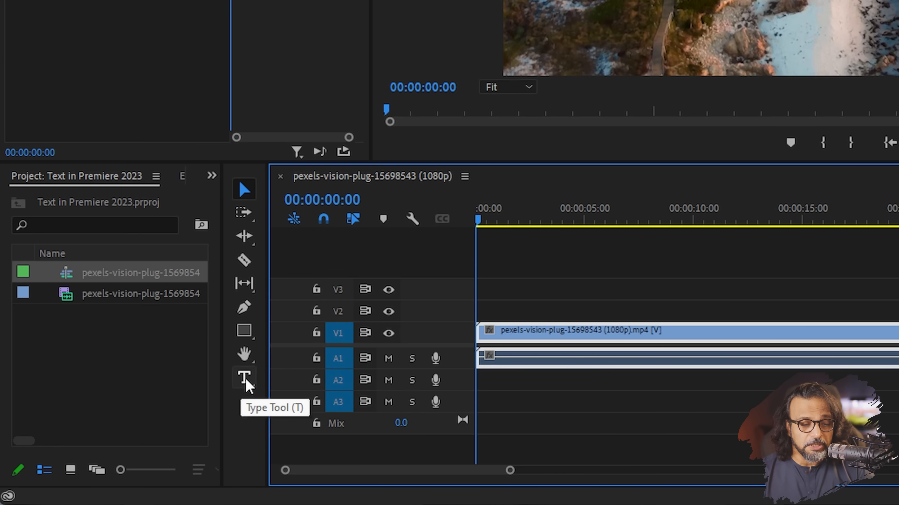
# Add a horizontal text layer reading 'The Great Ocean' on the beach footage.
pyautogui.click(246, 378)
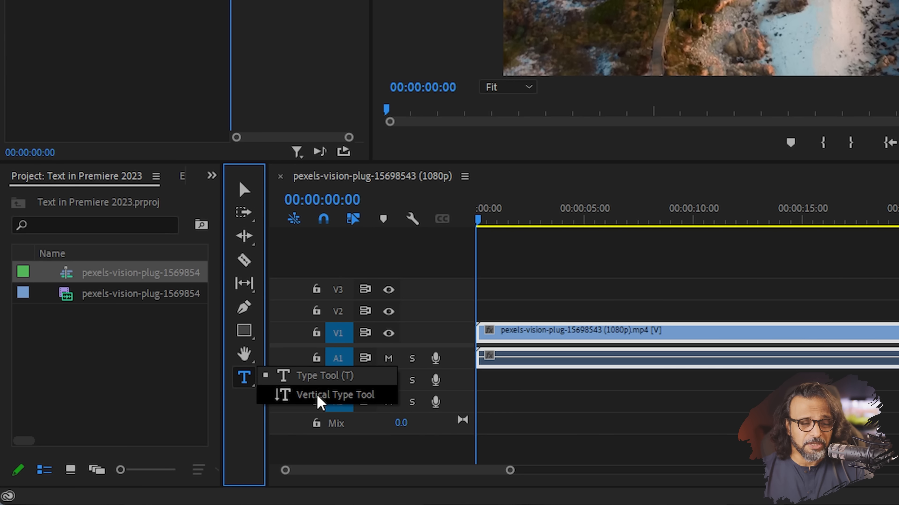
pyautogui.click(318, 377)
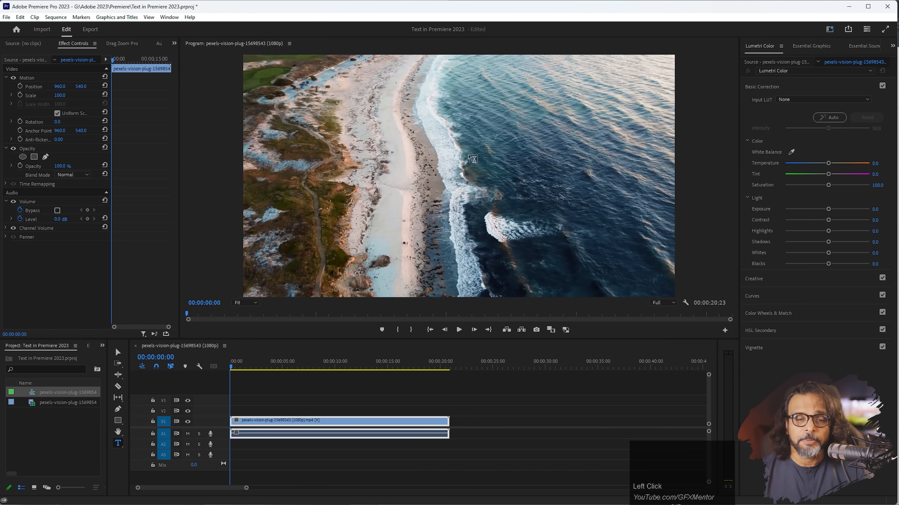
pyautogui.click(417, 176)
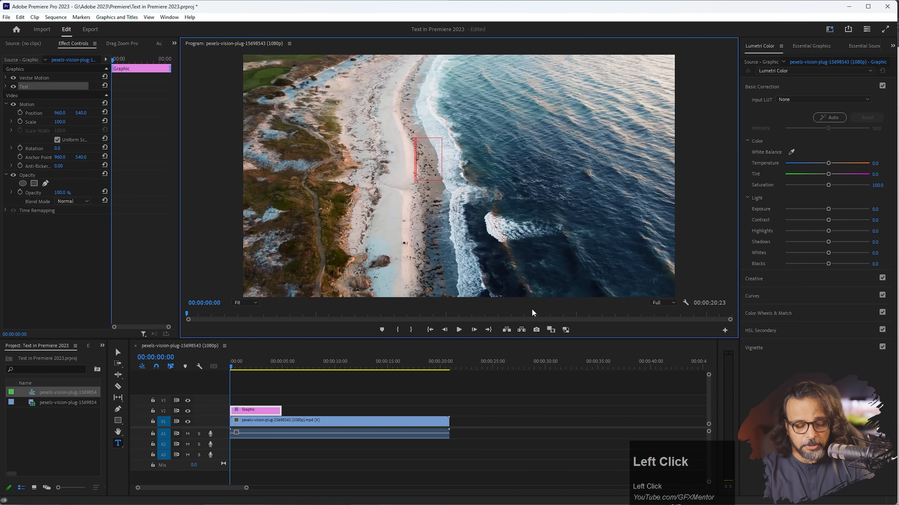
pyautogui.write('The Great Ocea')
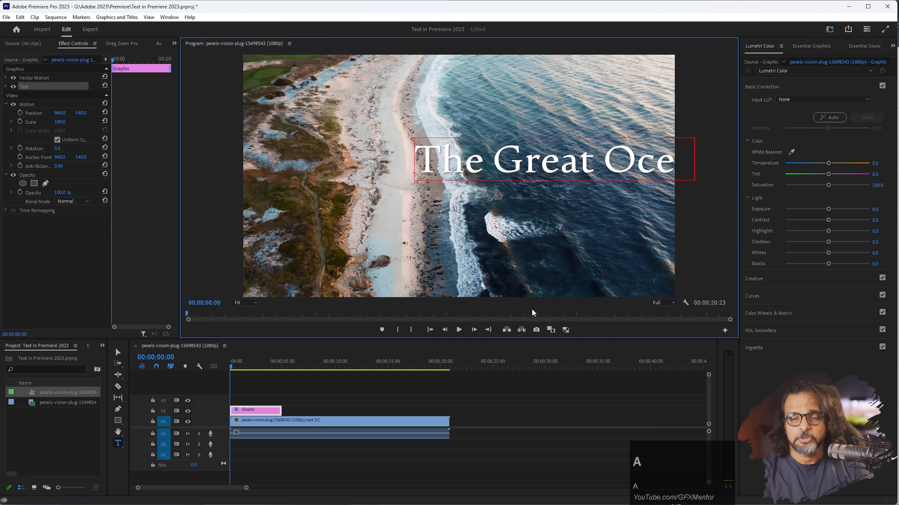
pyautogui.write('n')
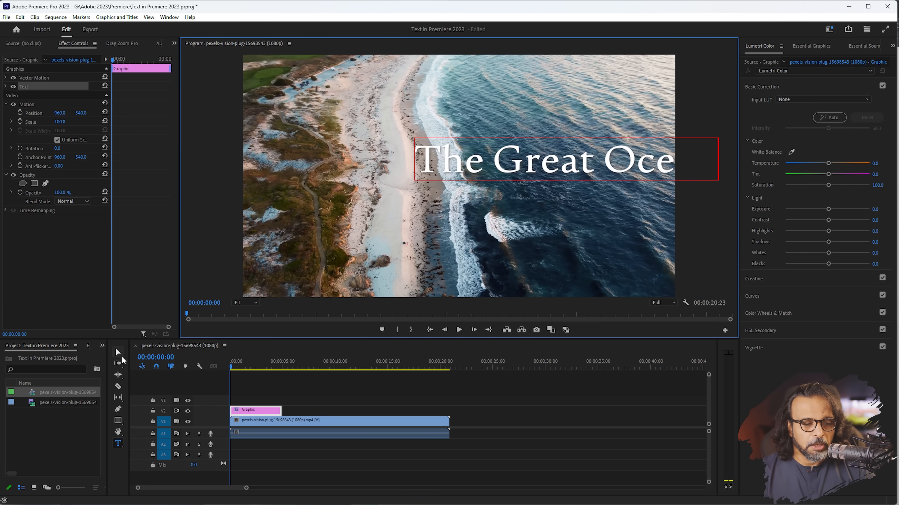
# Select The Great Ocean title and show its Essential Graphics properties.
pyautogui.click(118, 353)
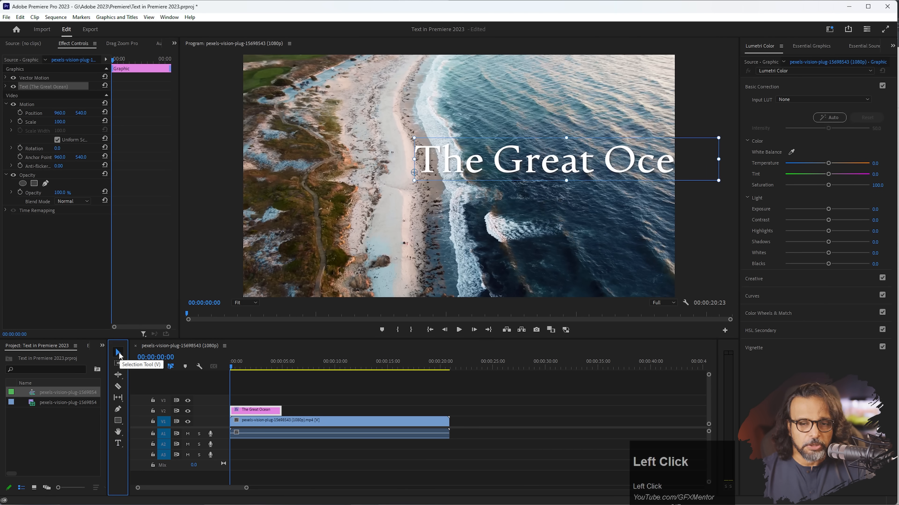
pyautogui.click(498, 161)
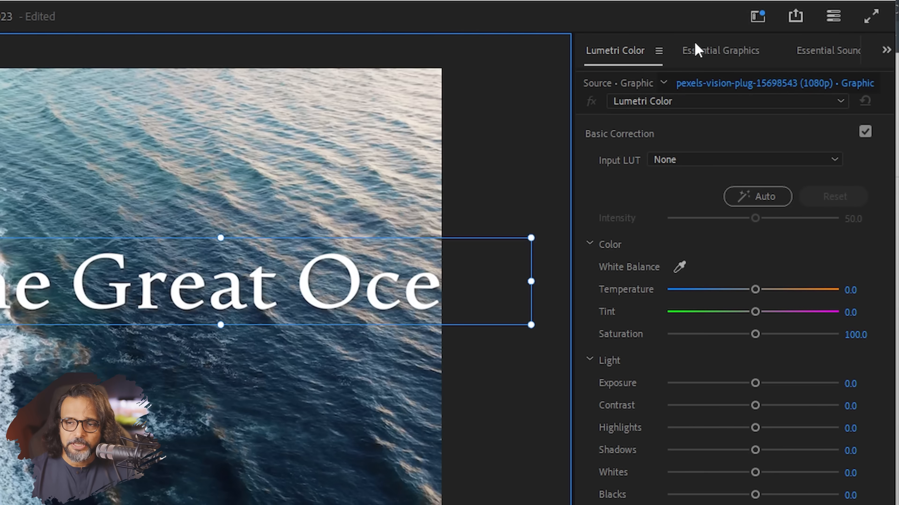
pyautogui.click(723, 59)
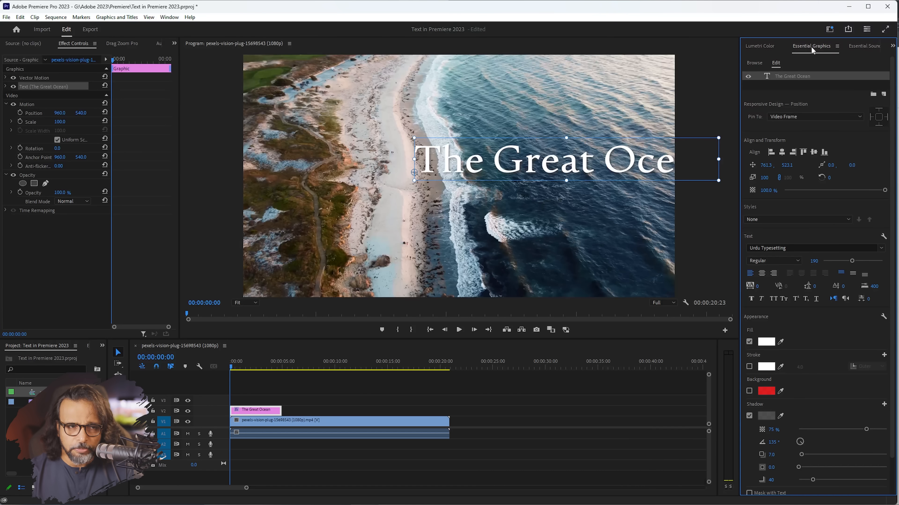
pyautogui.click(169, 17)
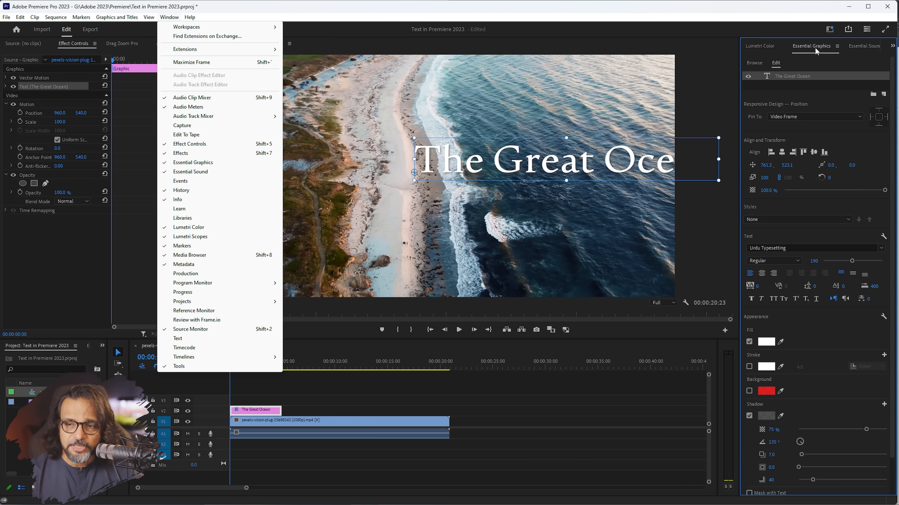
# Centre-justify The Great Ocean text and align it to the horizontal centre of the frame.
pyautogui.click(814, 58)
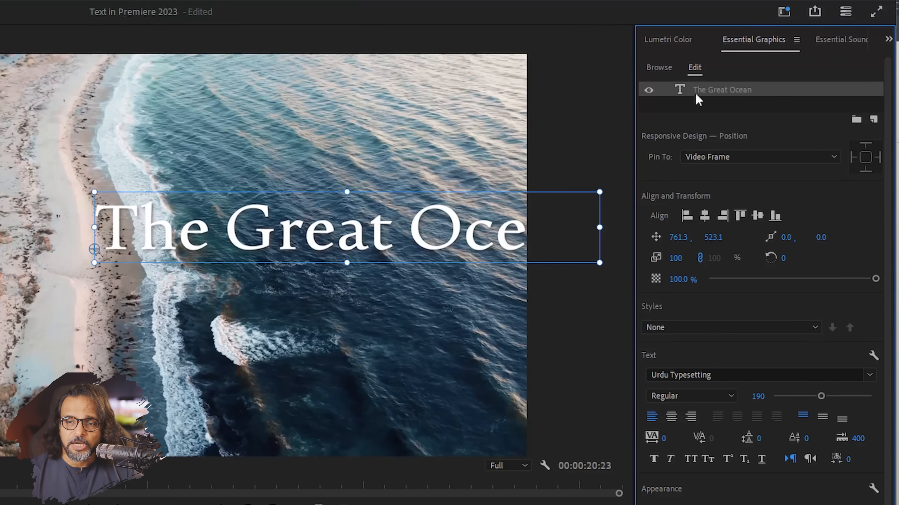
pyautogui.click(648, 91)
pyautogui.click(648, 91)
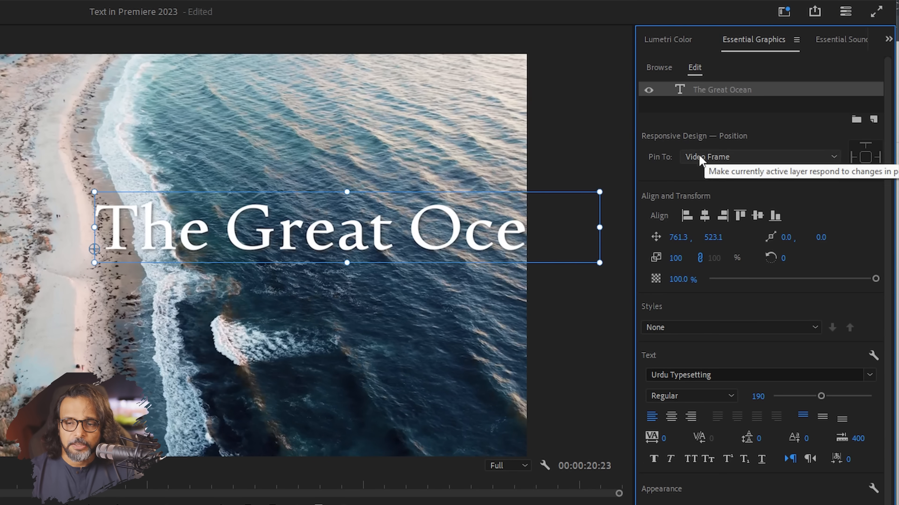
pyautogui.click(862, 162)
pyautogui.click(863, 160)
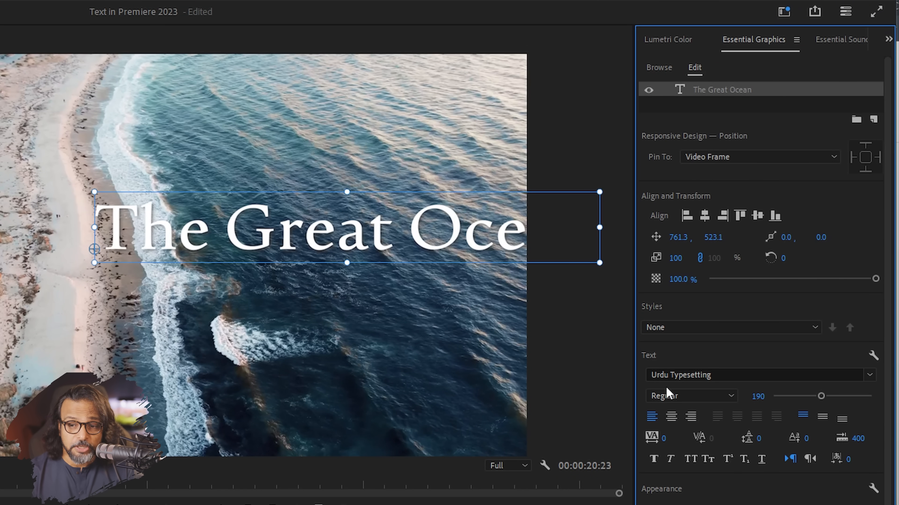
pyautogui.click(670, 419)
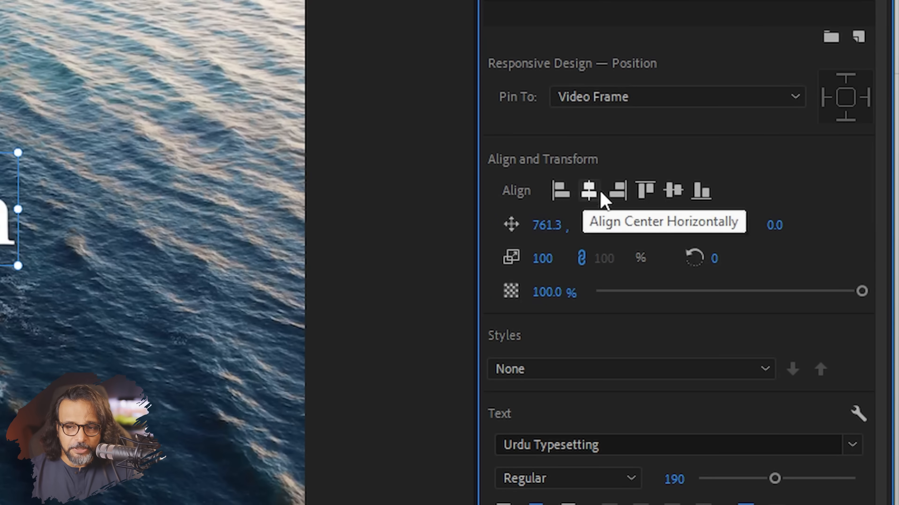
pyautogui.click(584, 193)
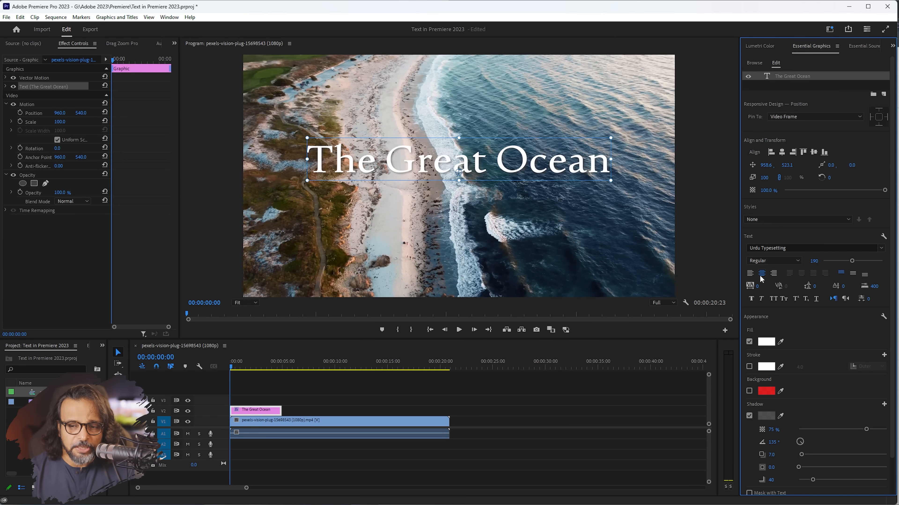
# Replace the title's wording with 'A Blue Ocean'.
pyautogui.doubleClick(423, 165)
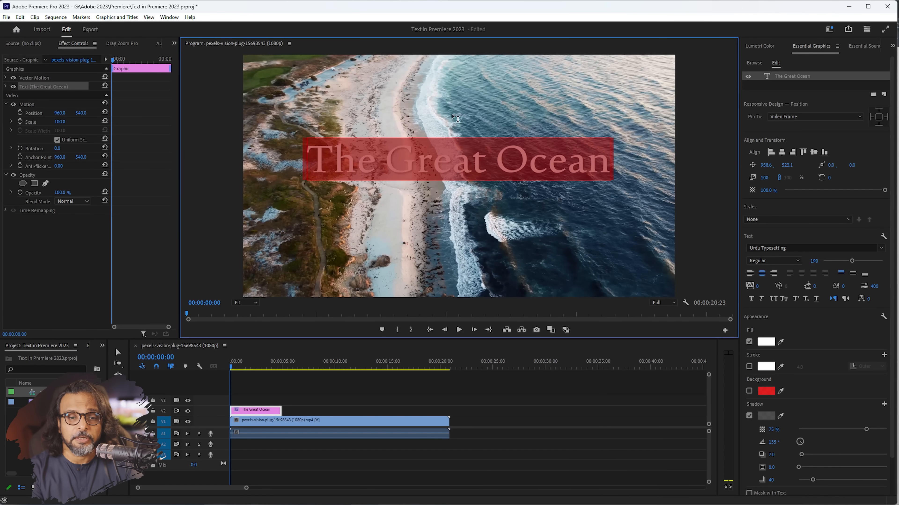
pyautogui.write('A ')
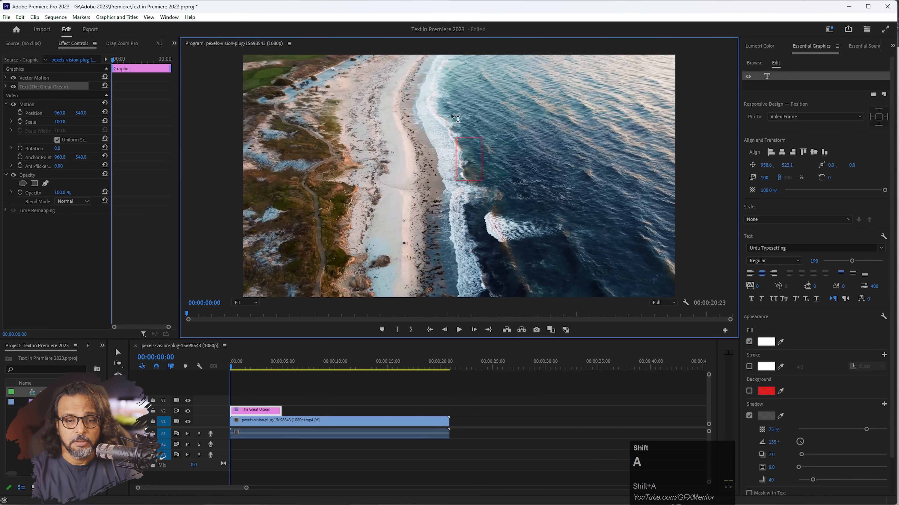
pyautogui.write('Blue')
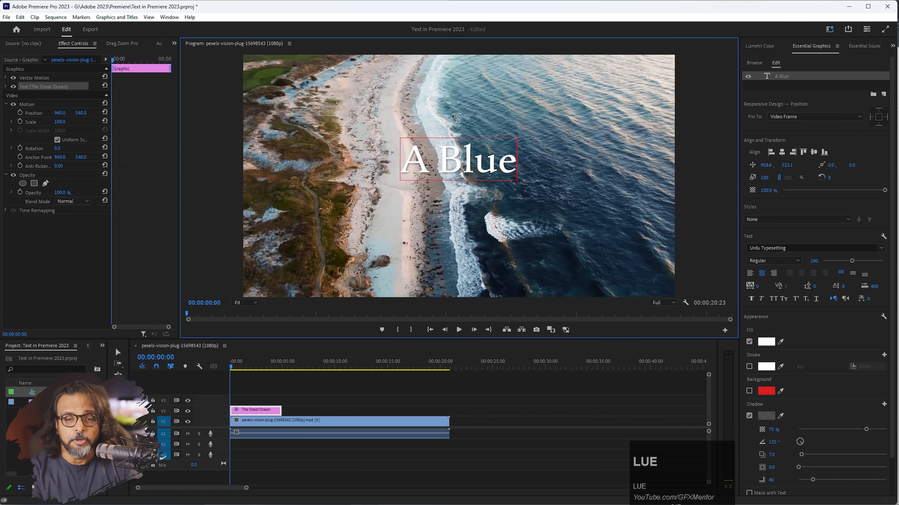
pyautogui.write(' Ocean')
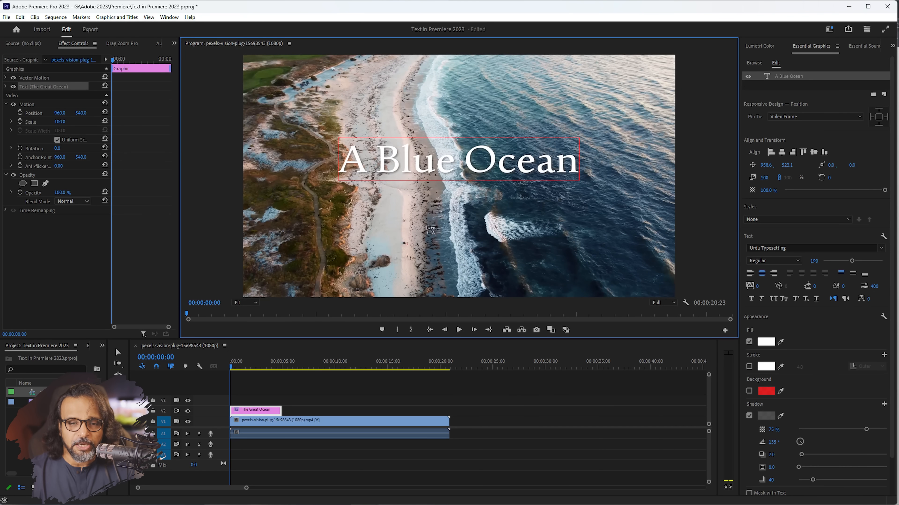
# At 100% monitor zoom, set A Blue Ocean to Bold, size 172, tracking 48, without faux bold.
pyautogui.click(244, 303)
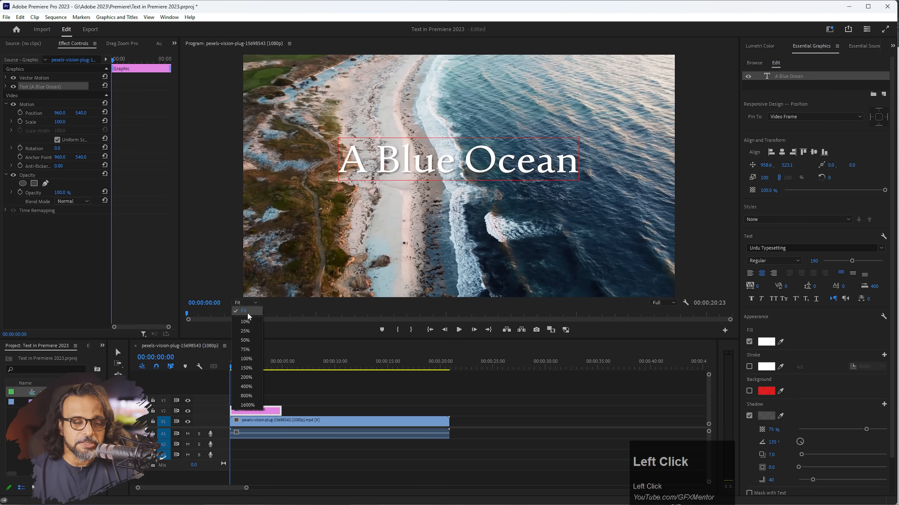
pyautogui.click(246, 359)
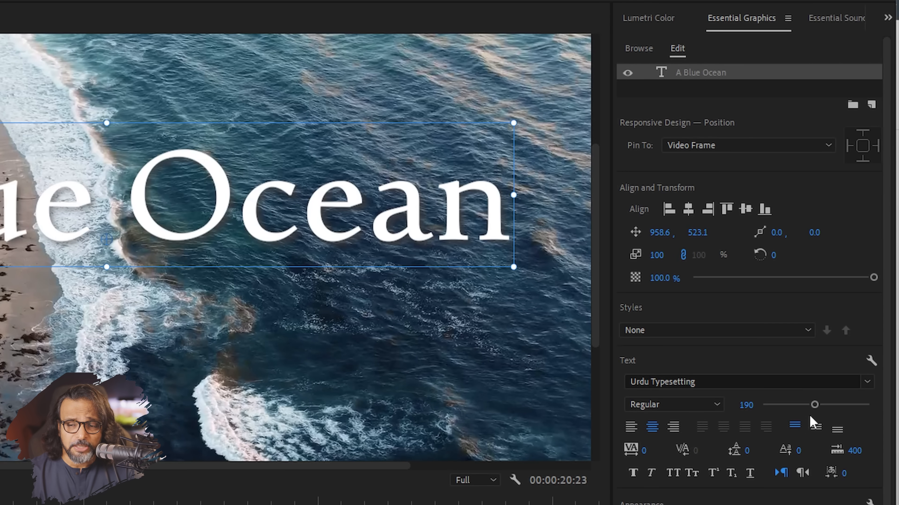
pyautogui.moveTo(815, 405)
pyautogui.mouseDown()
pyautogui.moveTo(791, 407)
pyautogui.moveTo(810, 404)
pyautogui.mouseUp()
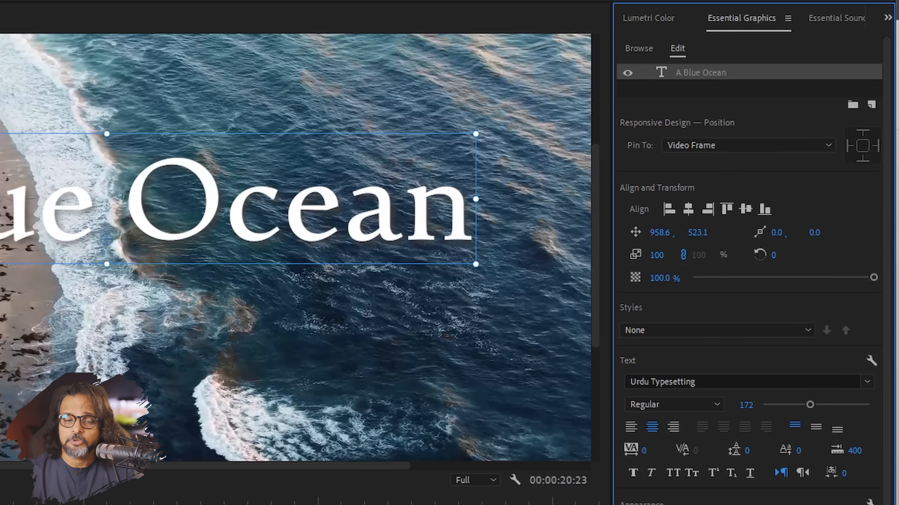
pyautogui.moveTo(643, 451)
pyautogui.mouseDown()
pyautogui.moveTo(733, 451)
pyautogui.moveTo(620, 451)
pyautogui.moveTo(707, 451)
pyautogui.moveTo(660, 451)
pyautogui.mouseUp()
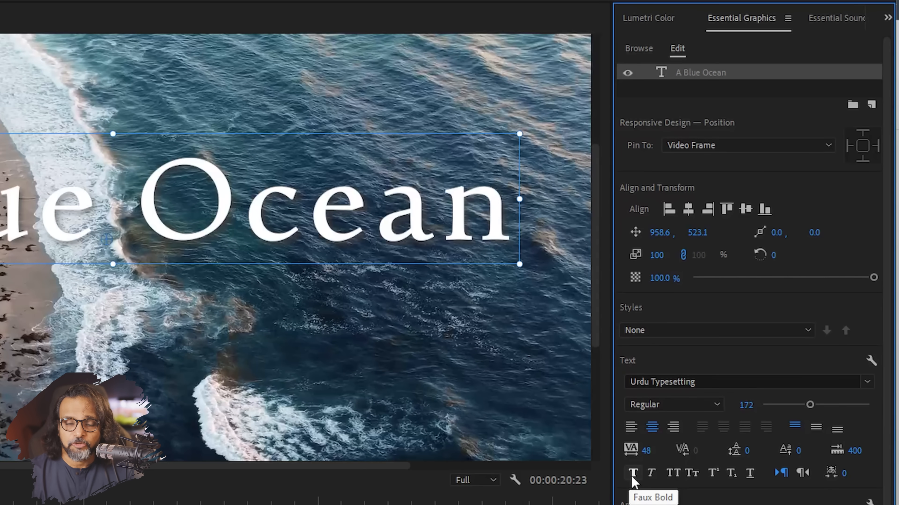
pyautogui.click(718, 410)
pyautogui.click(657, 440)
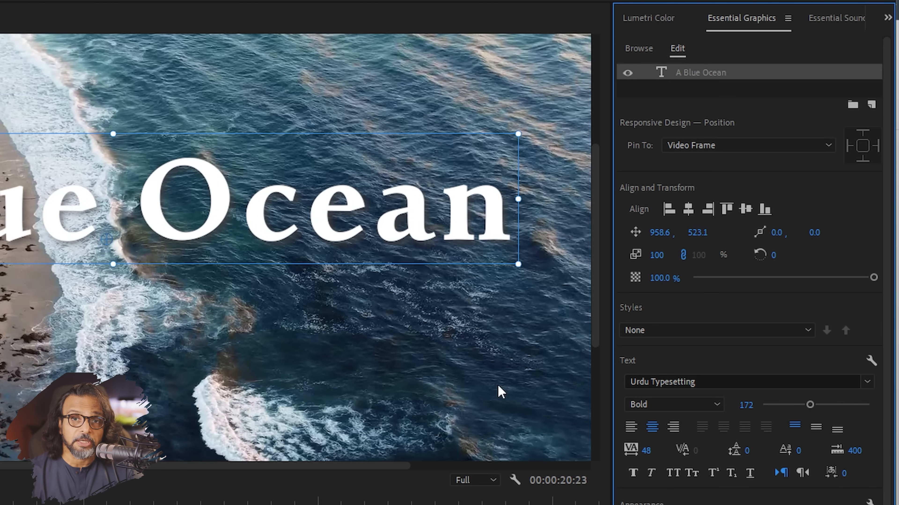
pyautogui.click(633, 479)
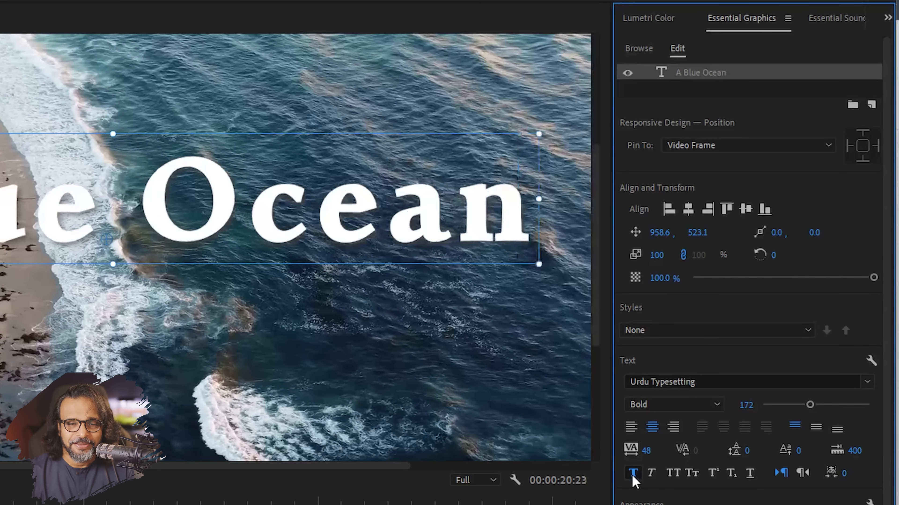
pyautogui.click(633, 479)
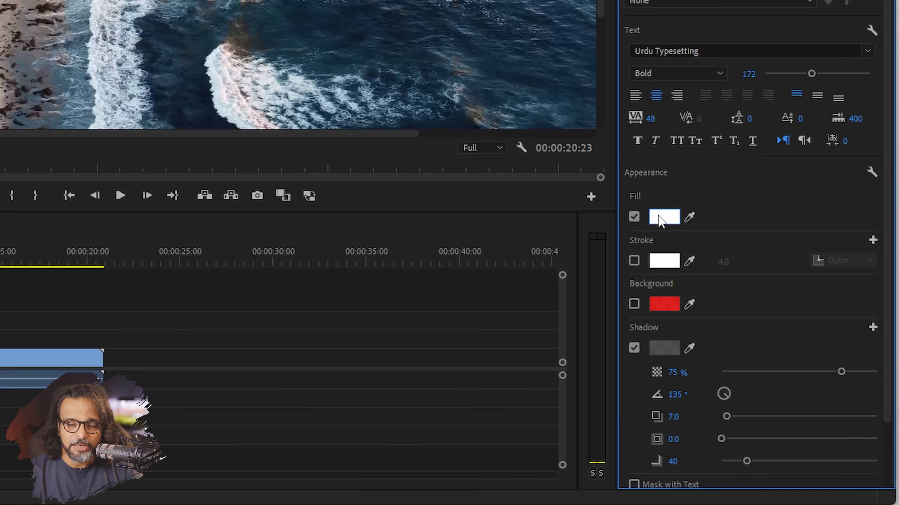
# Keep the title's drop shadow enabled and lower its opacity to 30%.
pyautogui.click(634, 348)
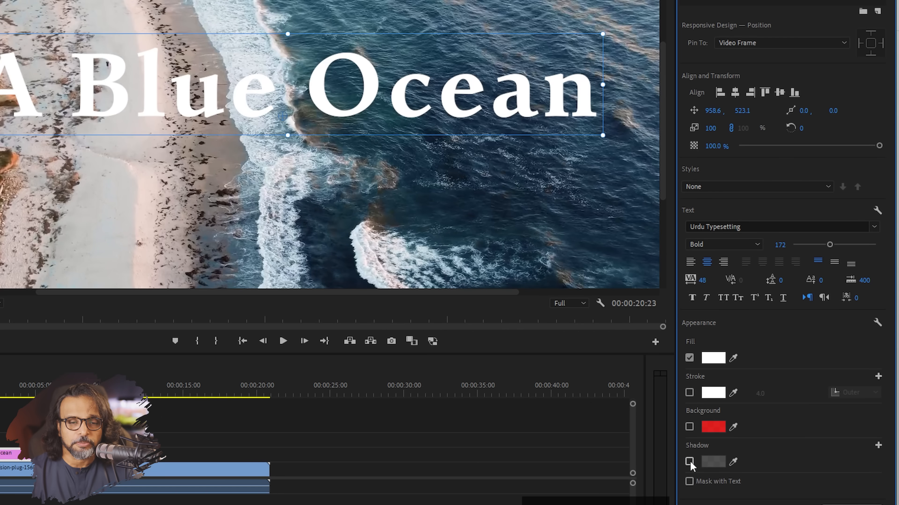
pyautogui.click(690, 462)
pyautogui.click(689, 462)
pyautogui.click(690, 462)
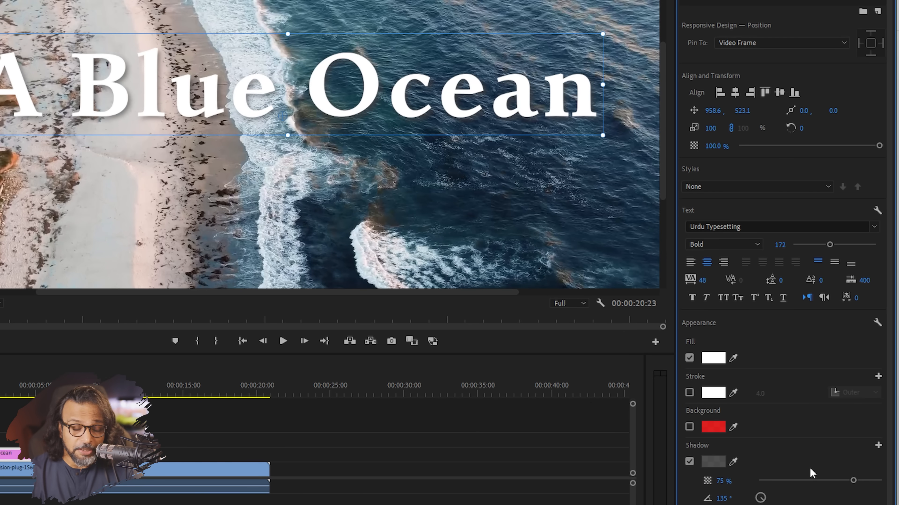
pyautogui.moveTo(854, 481); pyautogui.dragTo(797, 492)
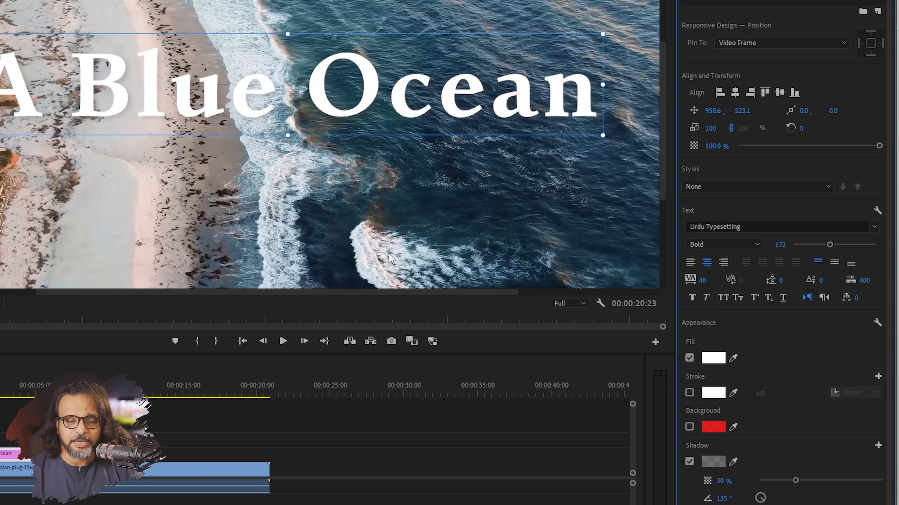
# Fit the frame in the monitor, move the title lower and re-centre it horizontally.
pyautogui.click(1, 304)
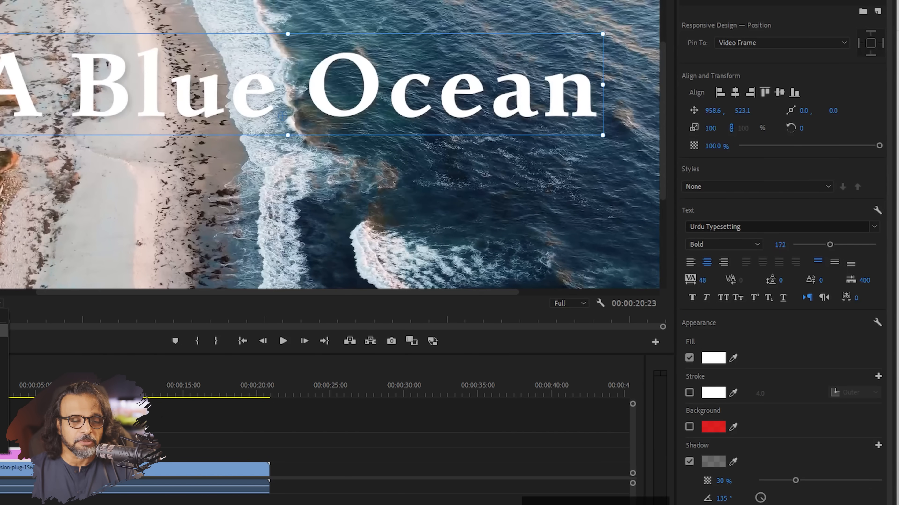
pyautogui.click(2, 316)
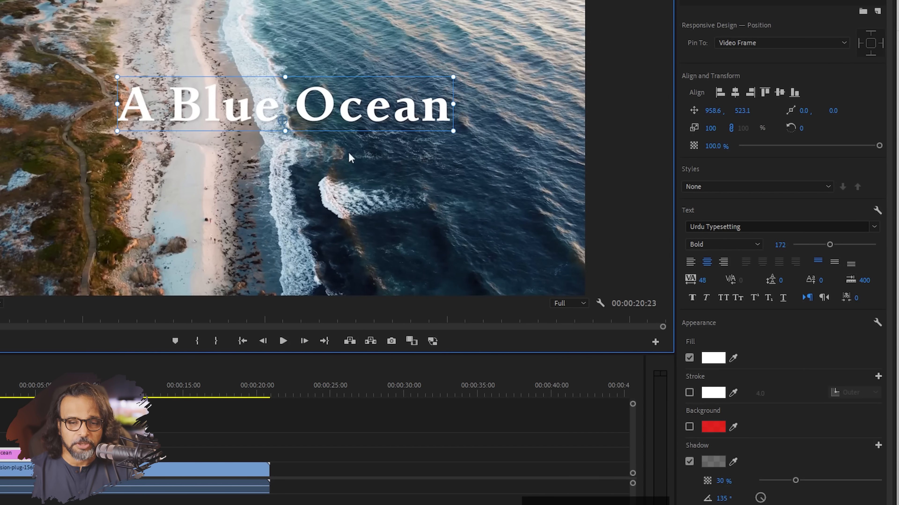
pyautogui.moveTo(295, 110); pyautogui.dragTo(301, 134)
pyautogui.click(734, 92)
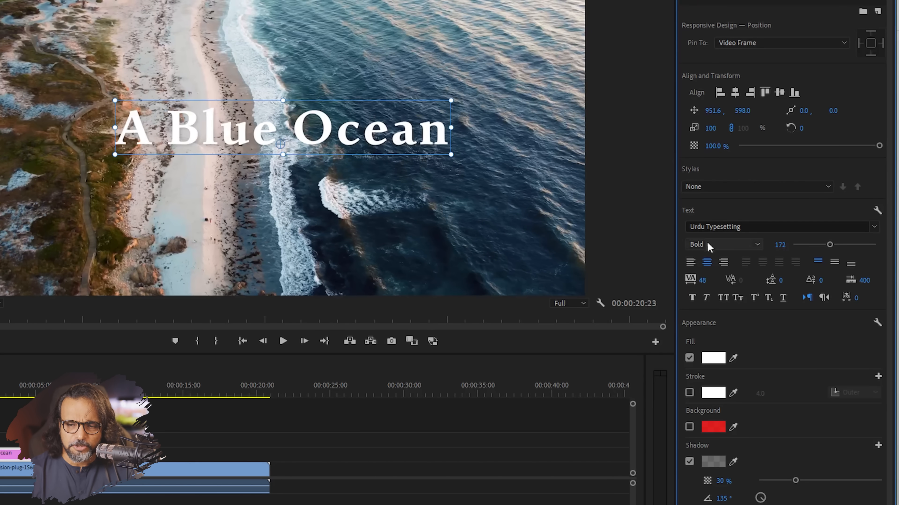
# Set the title to Regular weight, All Caps, size 150 with wider tracking.
pyautogui.click(759, 244)
pyautogui.click(729, 258)
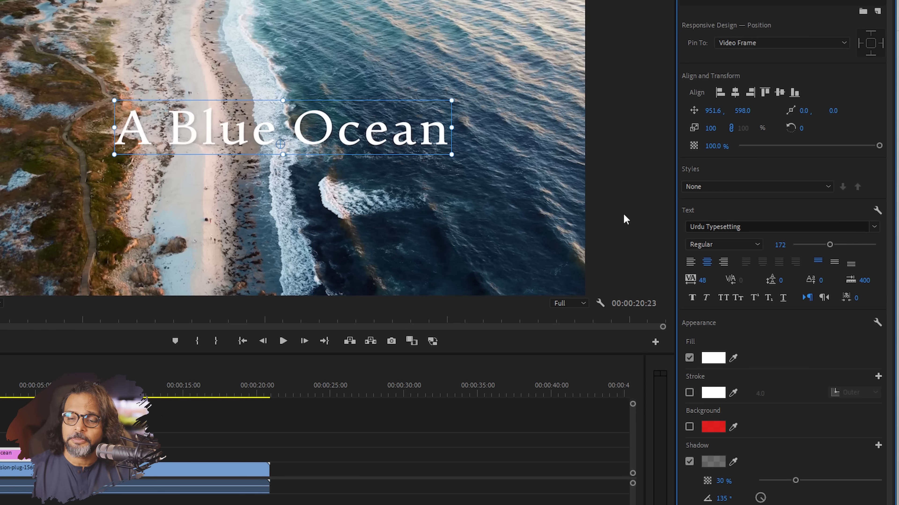
pyautogui.click(723, 298)
pyautogui.moveTo(830, 245); pyautogui.dragTo(825, 245)
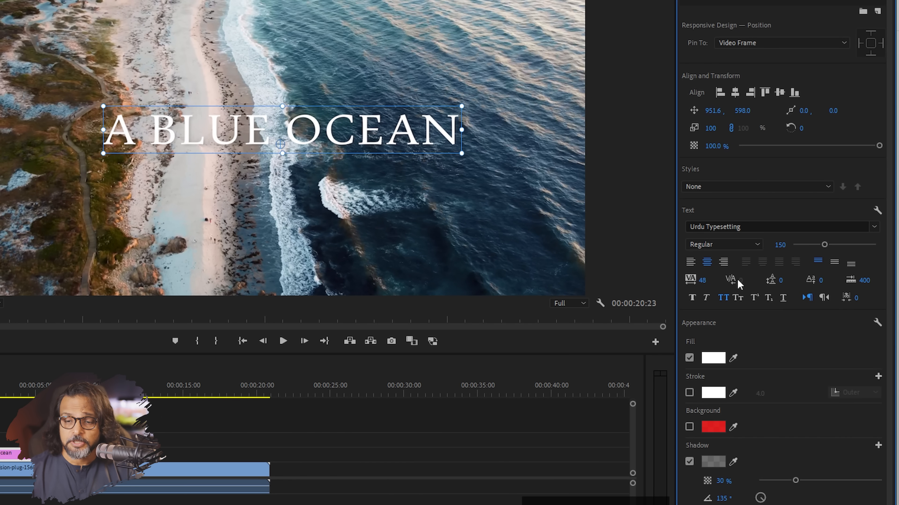
pyautogui.moveTo(701, 280); pyautogui.dragTo(757, 280)
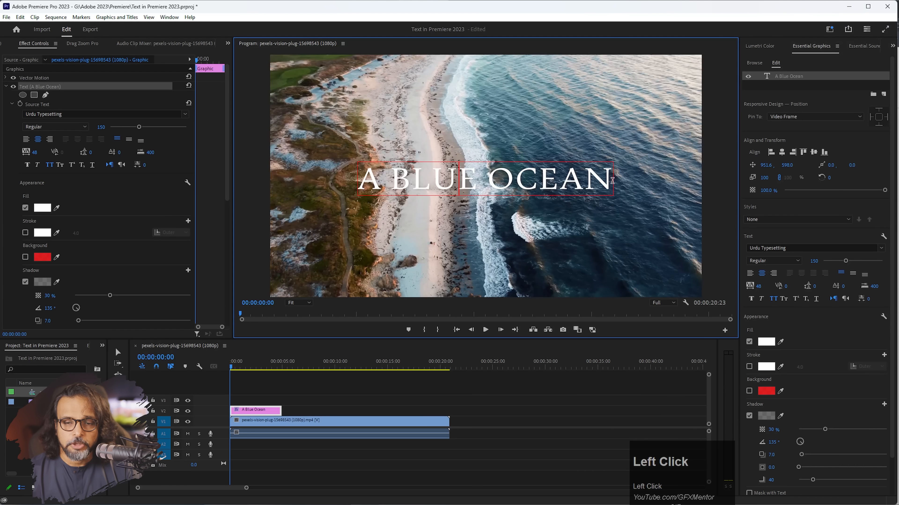
pyautogui.moveTo(612, 181); pyautogui.dragTo(343, 179)
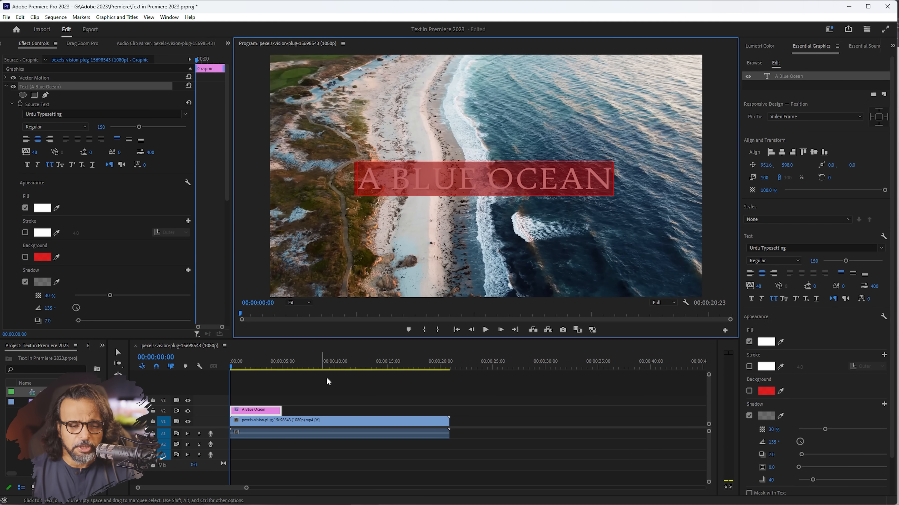
pyautogui.hotkey('ctrl', 'z')
# Select the A BLUE OCEAN layer and try alternative fill colours, keeping it white.
pyautogui.click(122, 354)
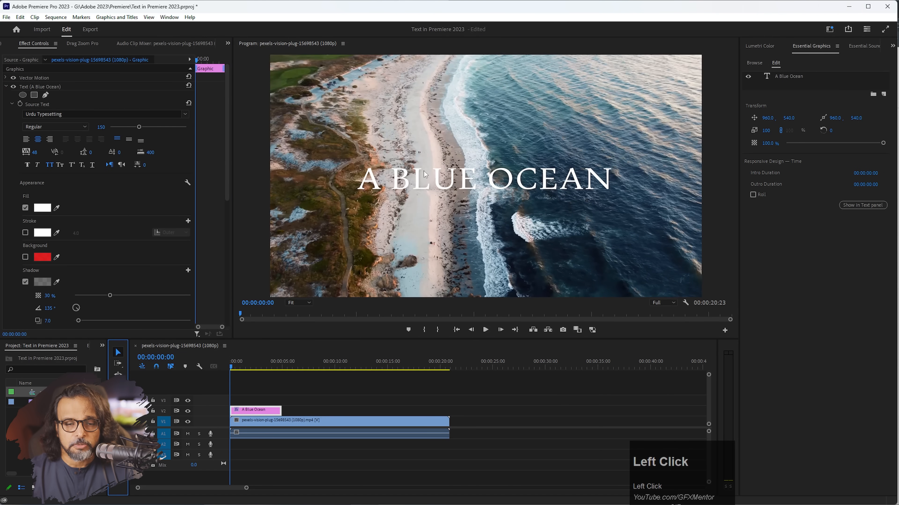
pyautogui.click(420, 183)
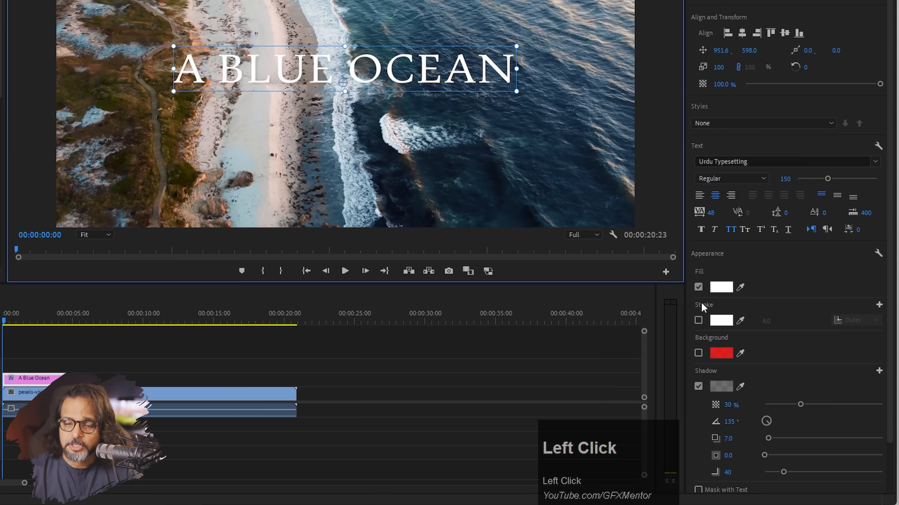
pyautogui.click(720, 288)
pyautogui.moveTo(264, 156); pyautogui.dragTo(183, 210)
pyautogui.moveTo(305, 76); pyautogui.dragTo(284, 157)
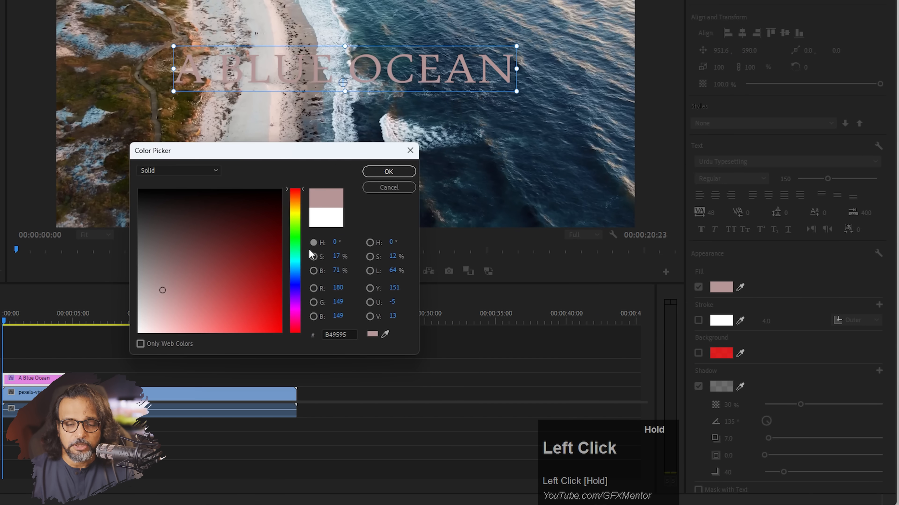
pyautogui.click(385, 334)
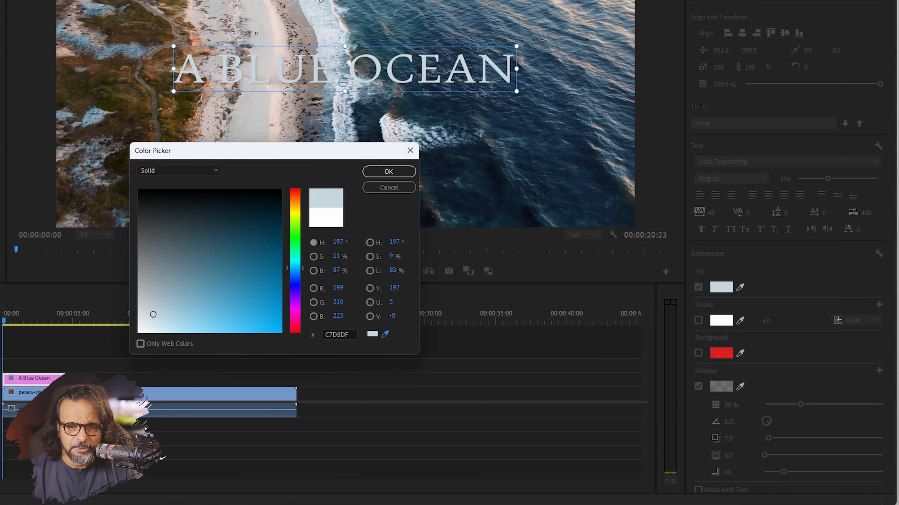
pyautogui.click(139, 339)
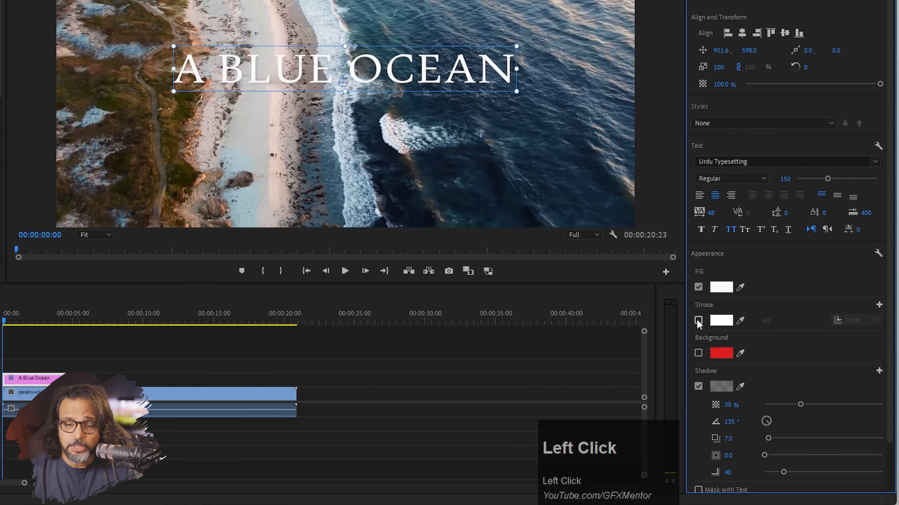
# Add a 4.0 outer stroke in a dark ocean blue sampled from the footage.
pyautogui.click(698, 320)
pyautogui.click(721, 321)
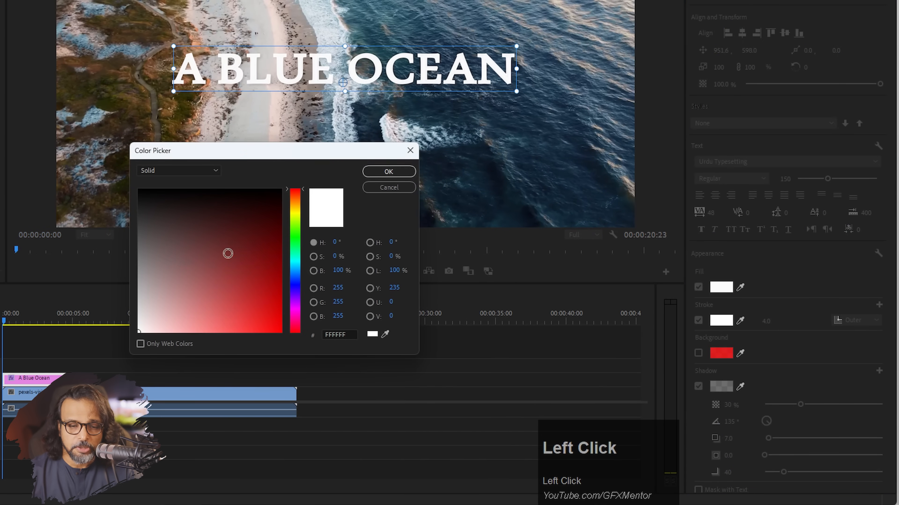
pyautogui.click(238, 292)
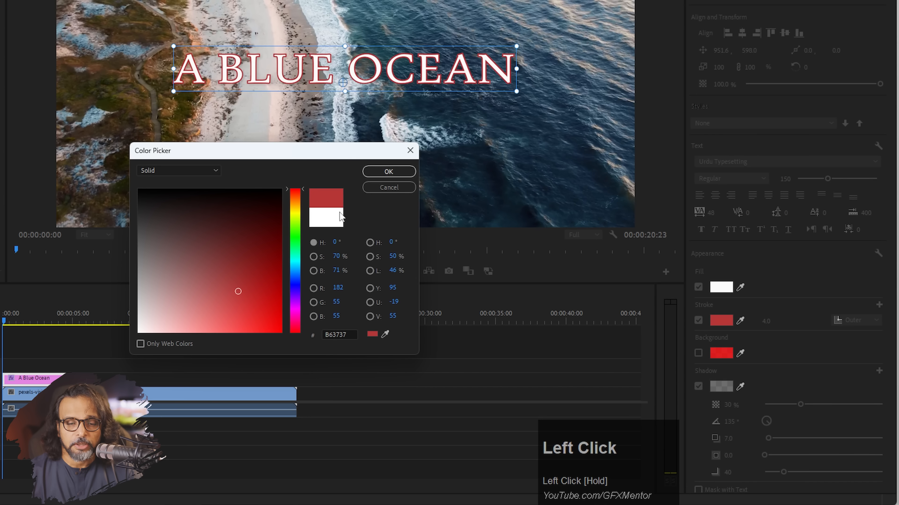
pyautogui.click(295, 271)
pyautogui.click(385, 334)
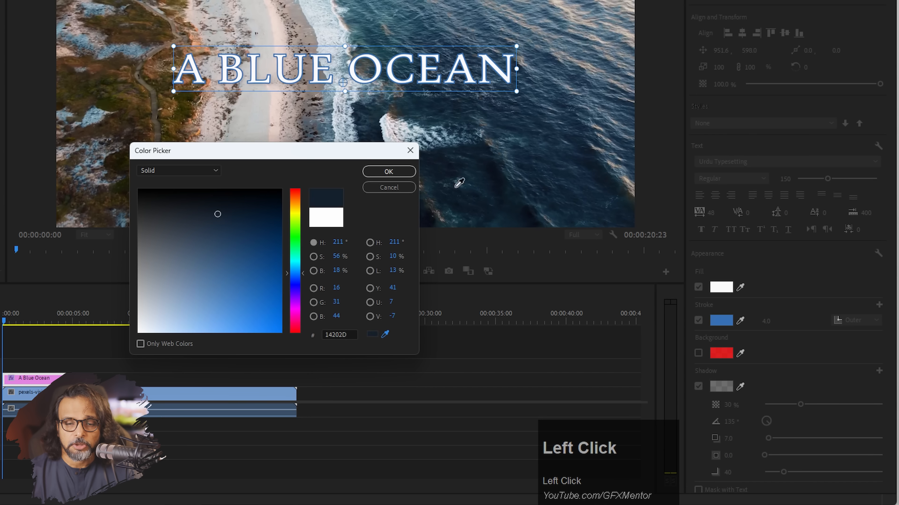
pyautogui.click(470, 169)
pyautogui.click(518, 129)
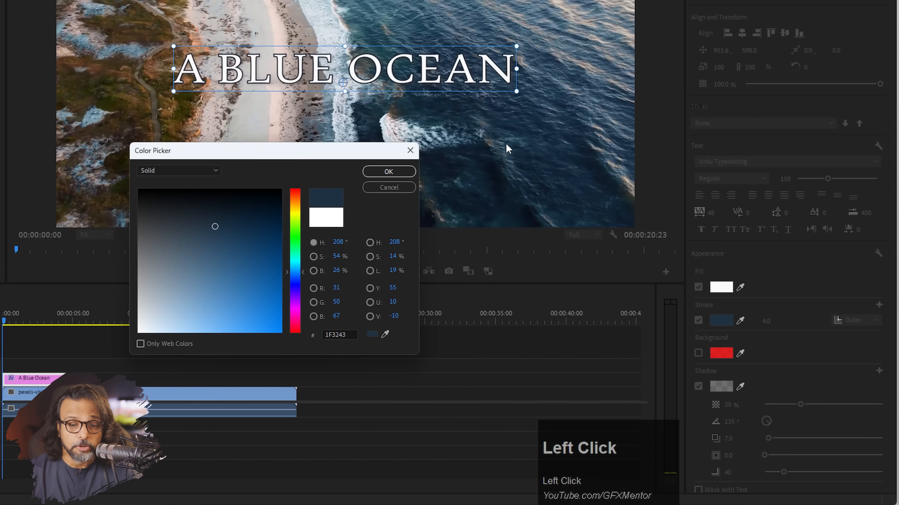
pyautogui.click(389, 172)
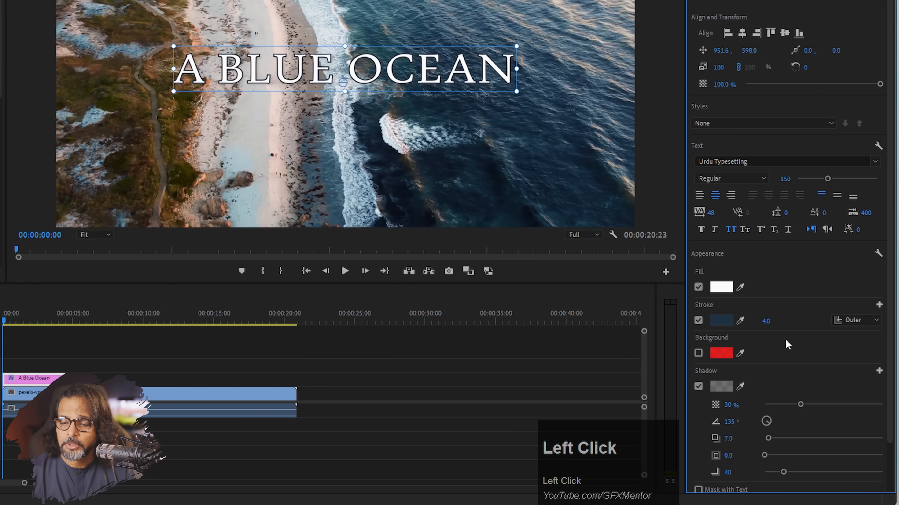
# Turn off the stroke, and after trying a red background box, turn off the background too.
pyautogui.click(698, 320)
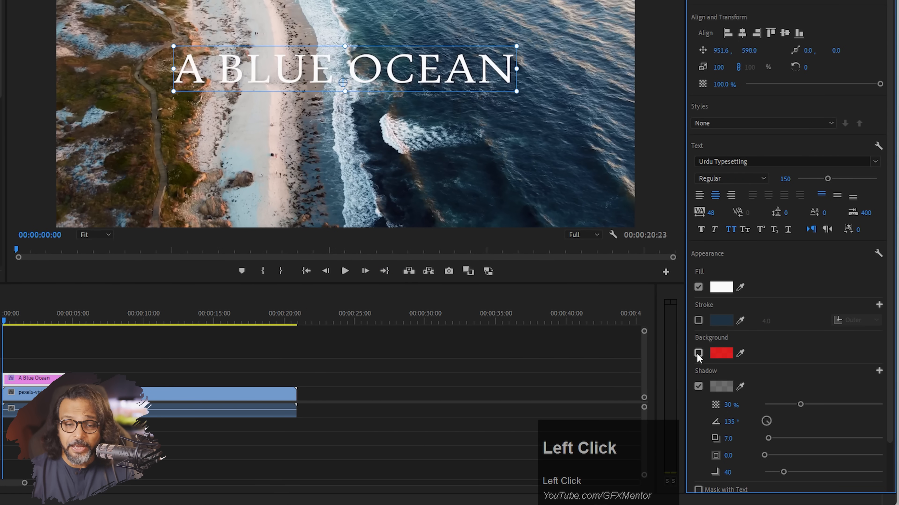
pyautogui.click(698, 353)
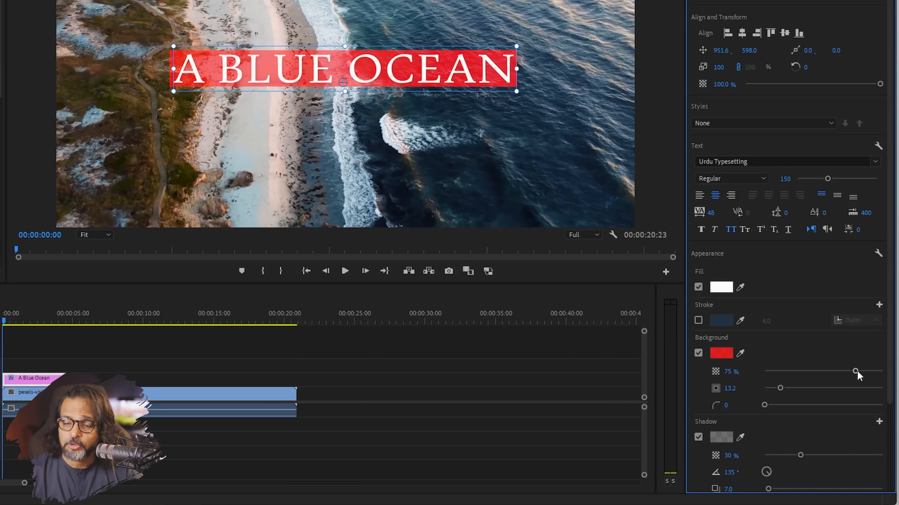
pyautogui.moveTo(856, 370); pyautogui.dragTo(891, 370)
pyautogui.moveTo(780, 388); pyautogui.dragTo(882, 406)
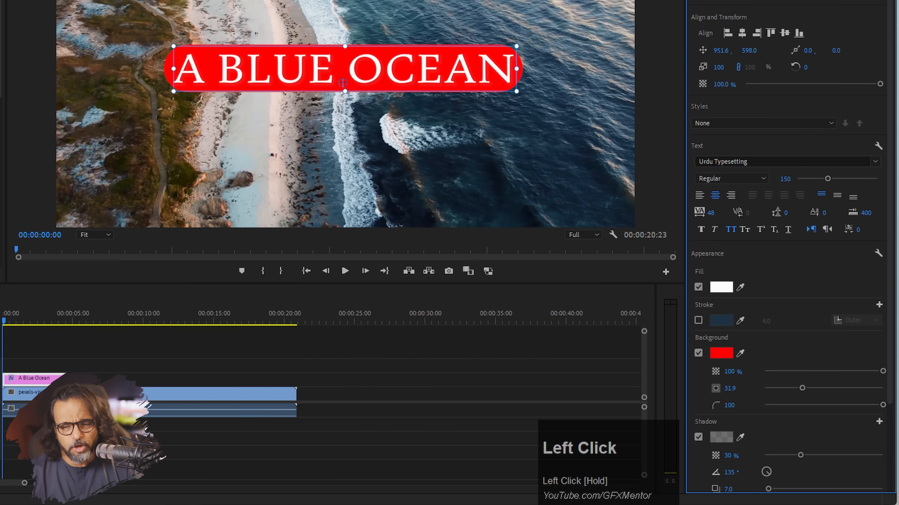
pyautogui.moveTo(878, 406); pyautogui.dragTo(763, 406)
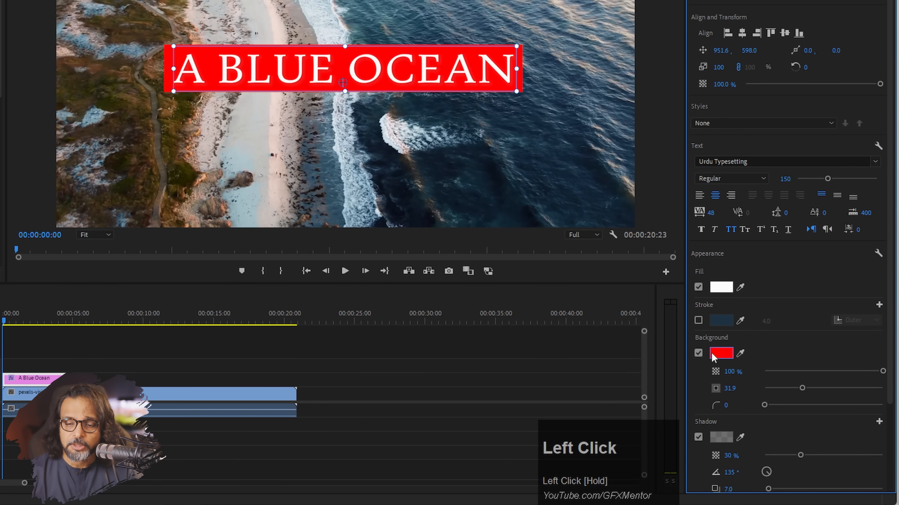
pyautogui.click(698, 353)
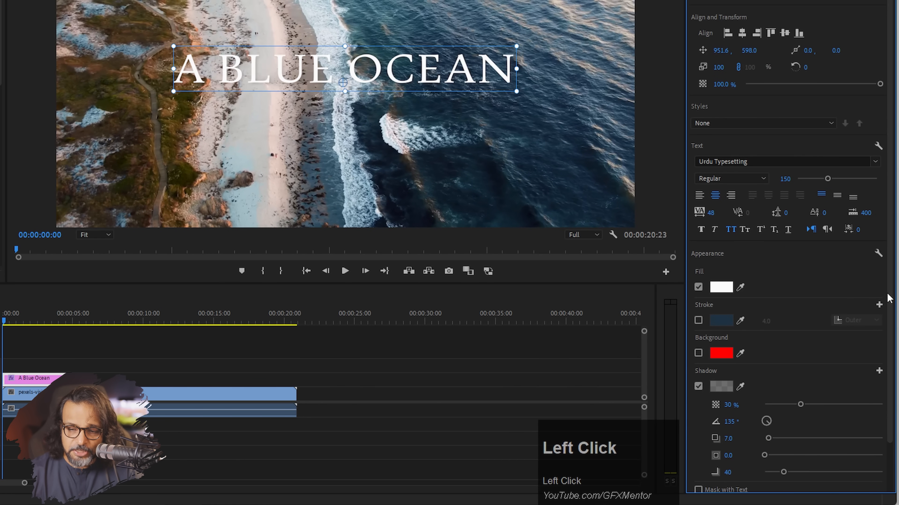
# Raise the drop shadow opacity to 54% and adjust its distance to 7.6.
pyautogui.scroll(-3, 718, 354)
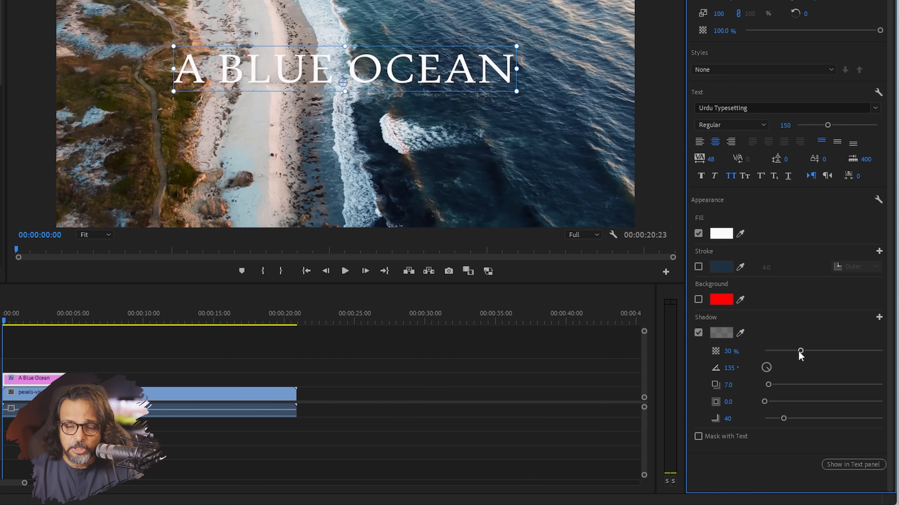
pyautogui.moveTo(799, 351); pyautogui.dragTo(828, 350)
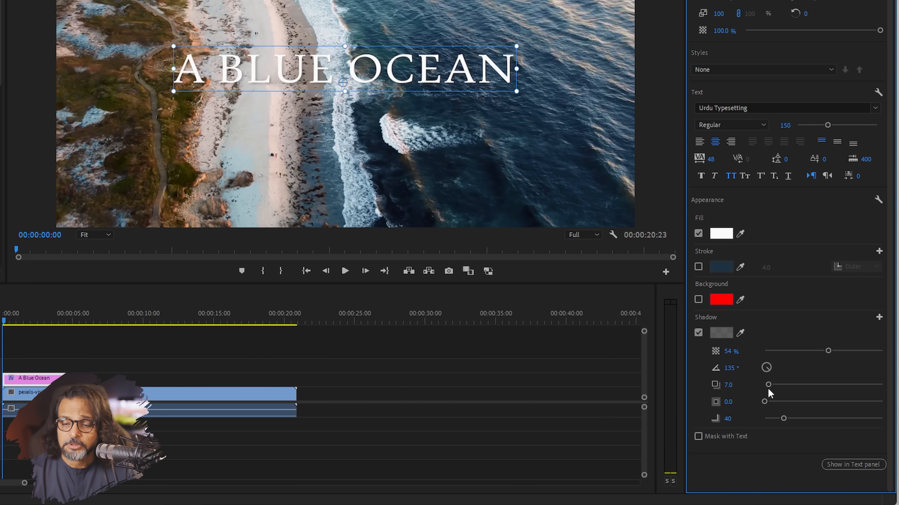
pyautogui.moveTo(769, 387); pyautogui.dragTo(799, 419)
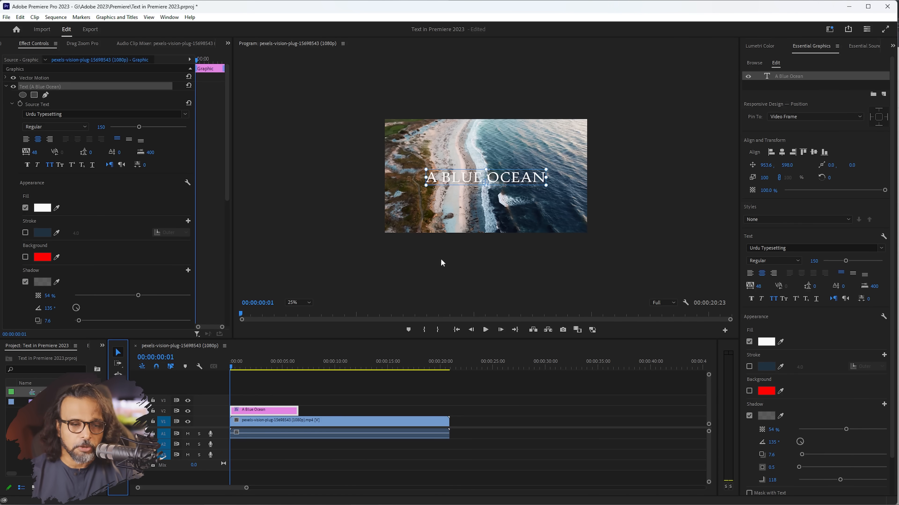
# Add an empty text layer above A BLUE OCEAN, then copy the Lorem Ipsum paragraph from Chrome.
pyautogui.click(31, 139)
pyautogui.hotkey('ctrl', 'z')
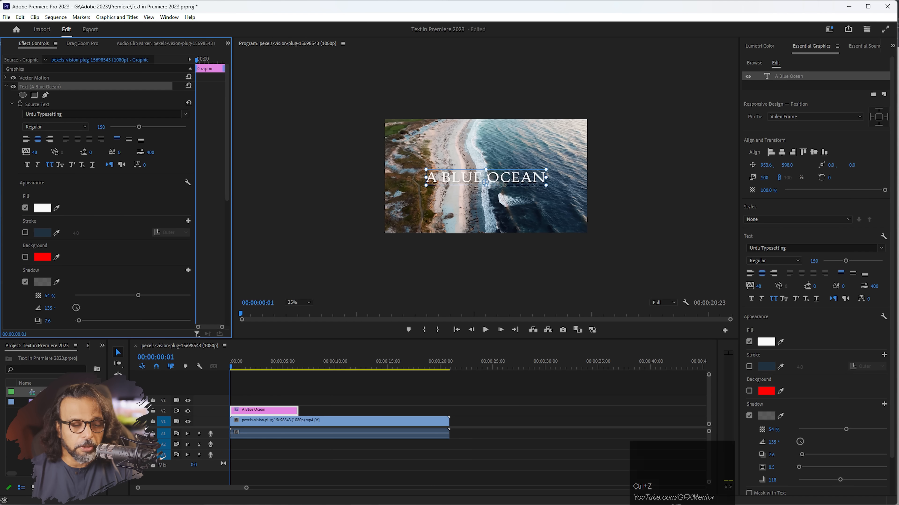
pyautogui.click(445, 241)
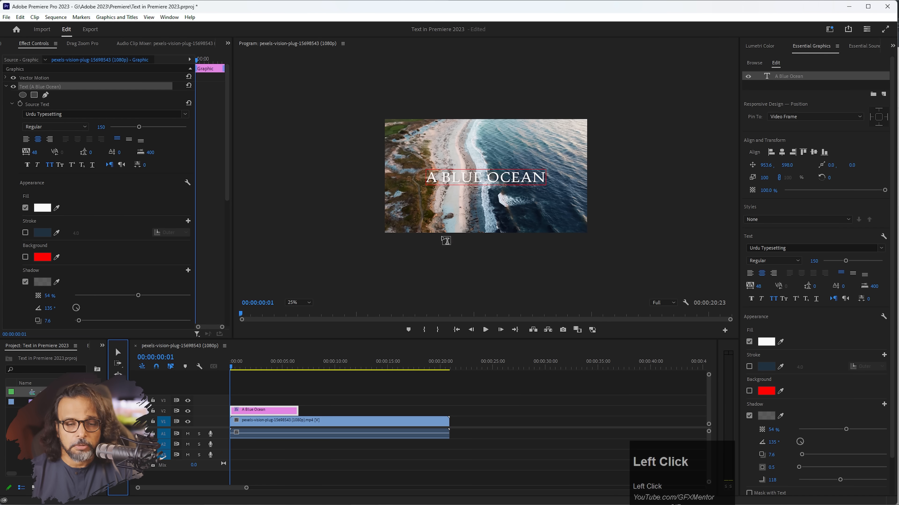
pyautogui.click(419, 217)
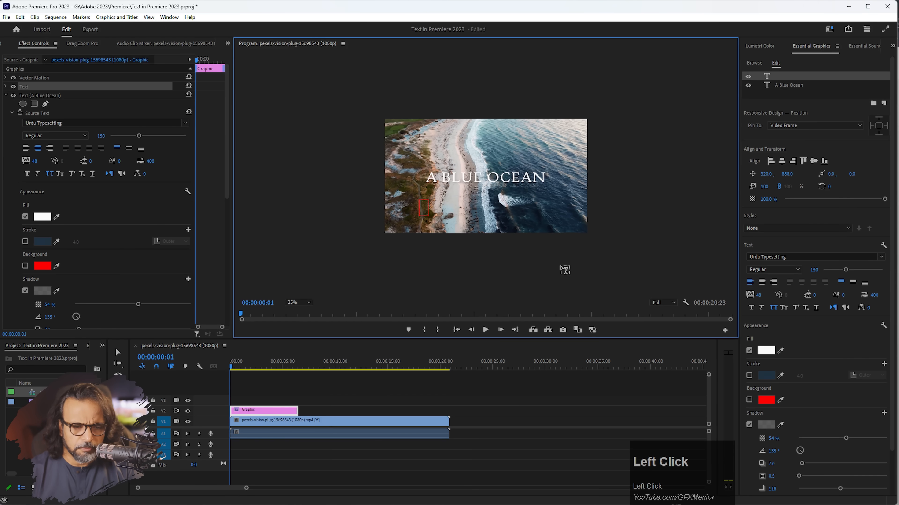
pyautogui.hotkey('alt', 'Tab')
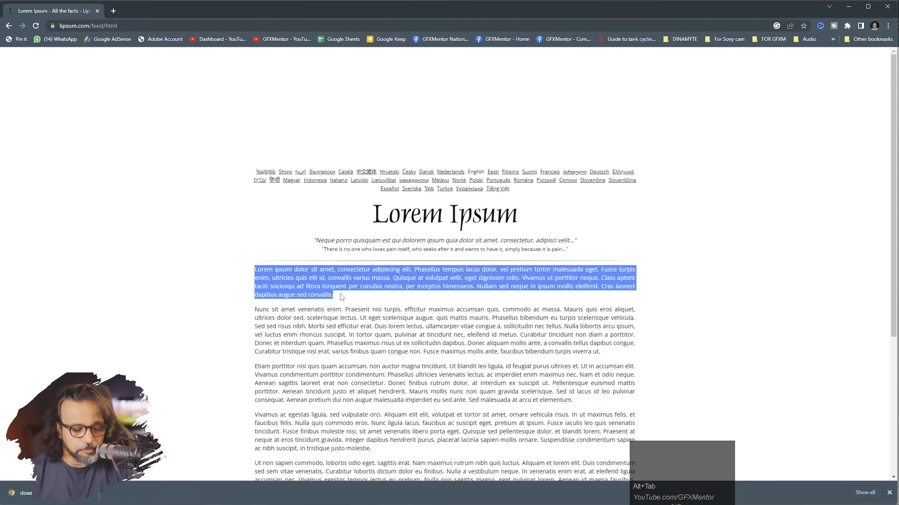
pyautogui.hotkey('ctrl', 'c')
pyautogui.hotkey('alt', 'Tab')
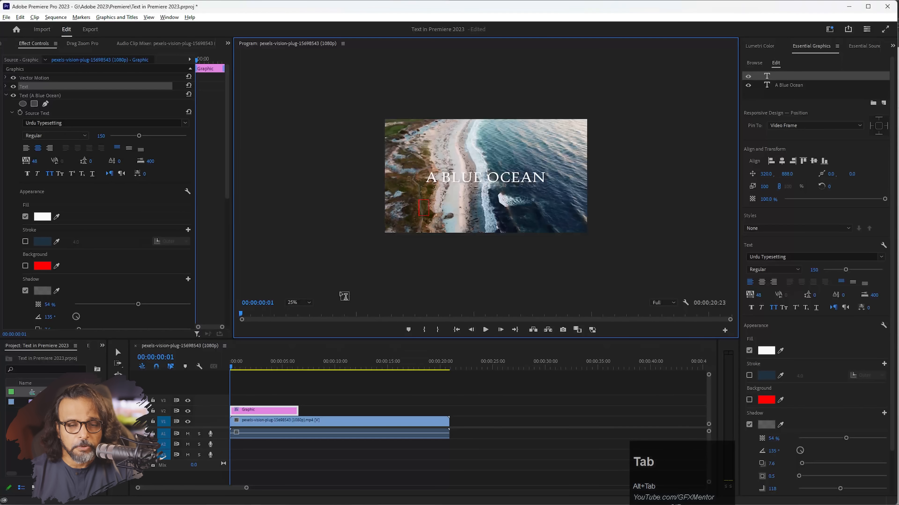
pyautogui.click(423, 206)
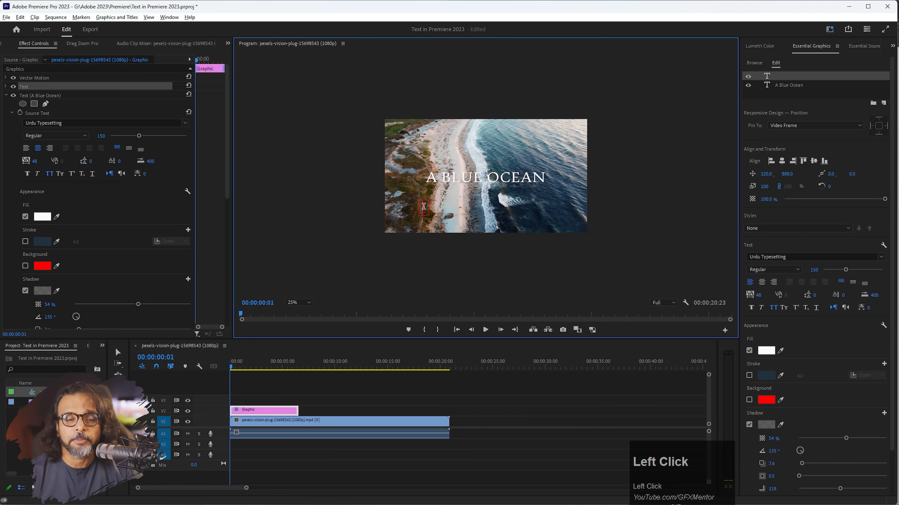
pyautogui.hotkey('ctrl', 'v')
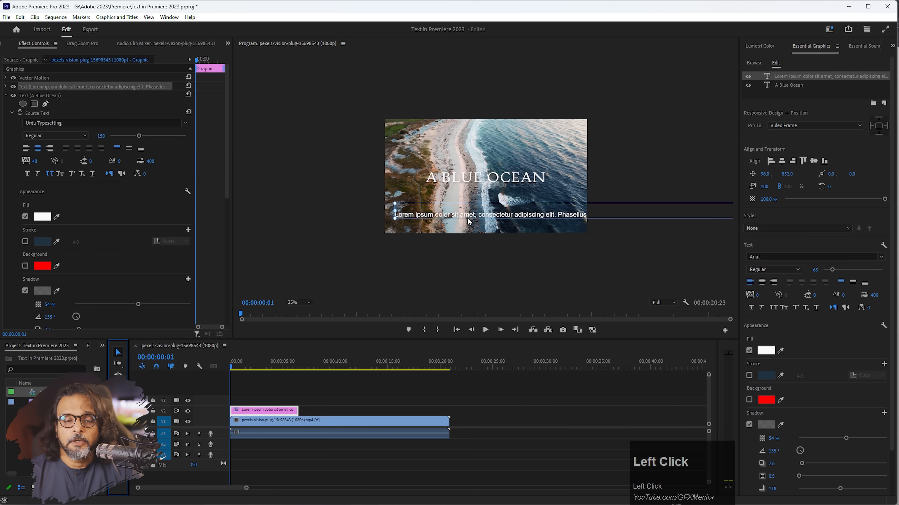
pyautogui.moveTo(467, 216)
pyautogui.mouseDown()
pyautogui.moveTo(295, 205)
pyautogui.moveTo(337, 220)
pyautogui.moveTo(474, 226)
pyautogui.moveTo(459, 229)
pyautogui.mouseUp()
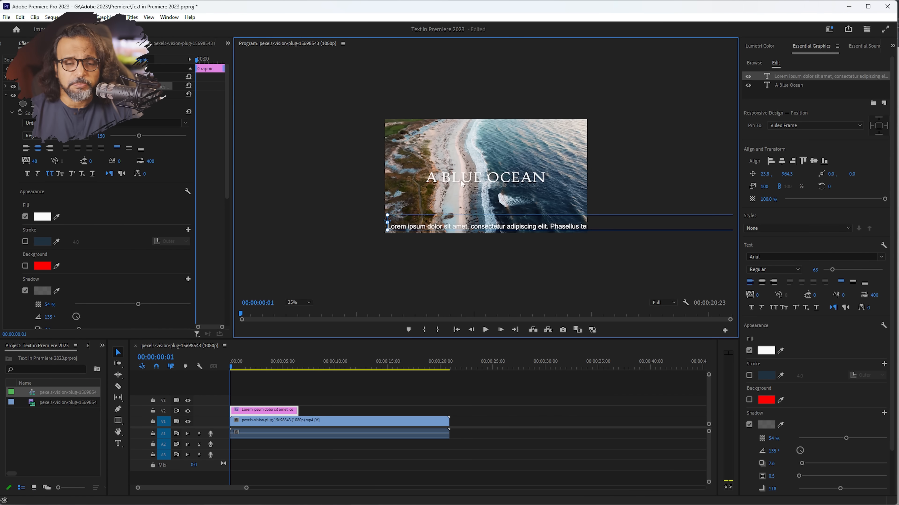
pyautogui.moveTo(430, 227)
pyautogui.mouseDown()
pyautogui.moveTo(439, 216)
pyautogui.moveTo(432, 223)
pyautogui.mouseUp()
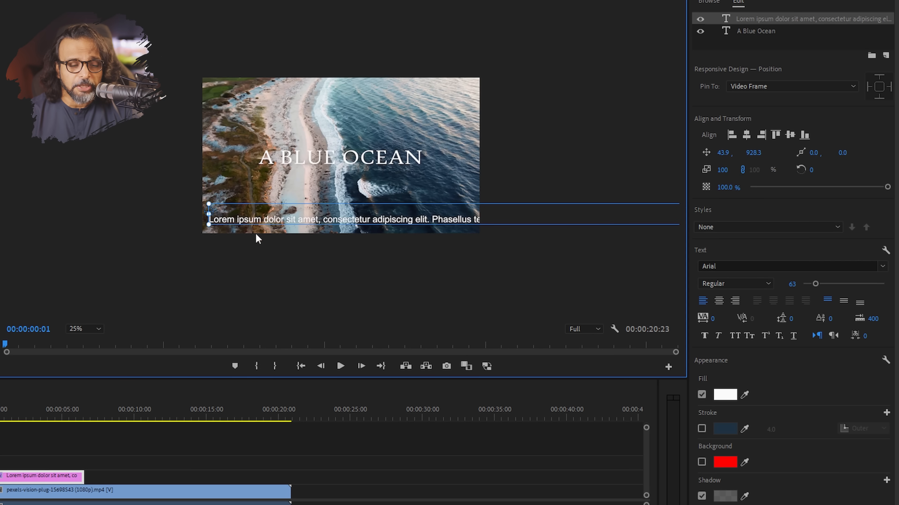
pyautogui.click(26, 479)
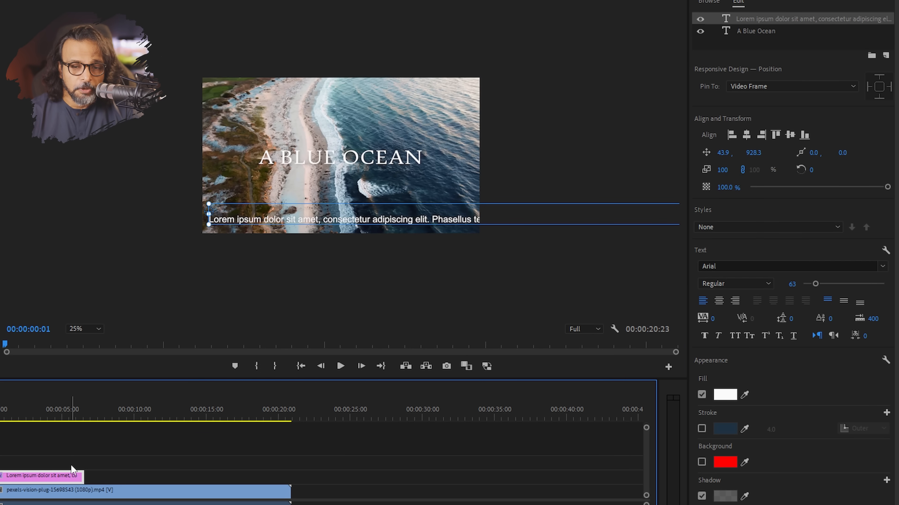
pyautogui.click(757, 31)
pyautogui.click(759, 18)
pyautogui.click(758, 31)
pyautogui.click(759, 20)
pyautogui.click(756, 30)
pyautogui.click(758, 20)
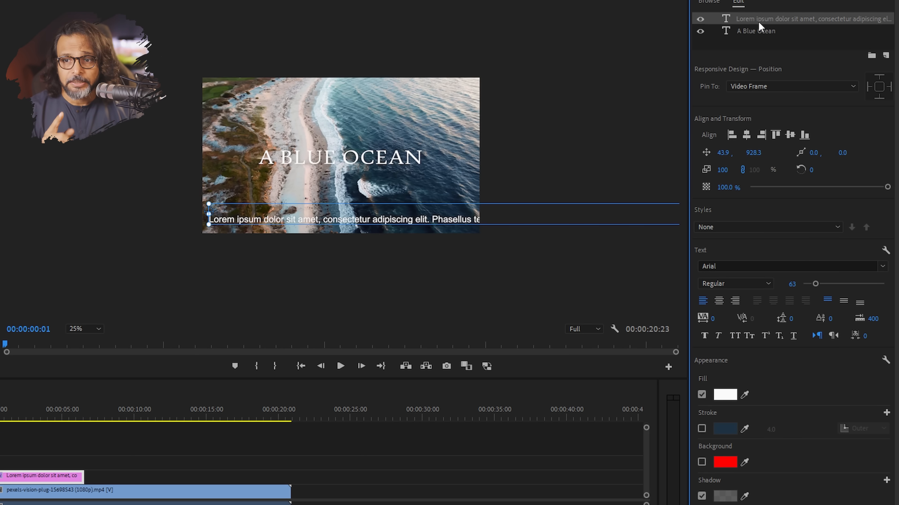
pyautogui.click(758, 32)
pyautogui.click(759, 21)
pyautogui.click(757, 31)
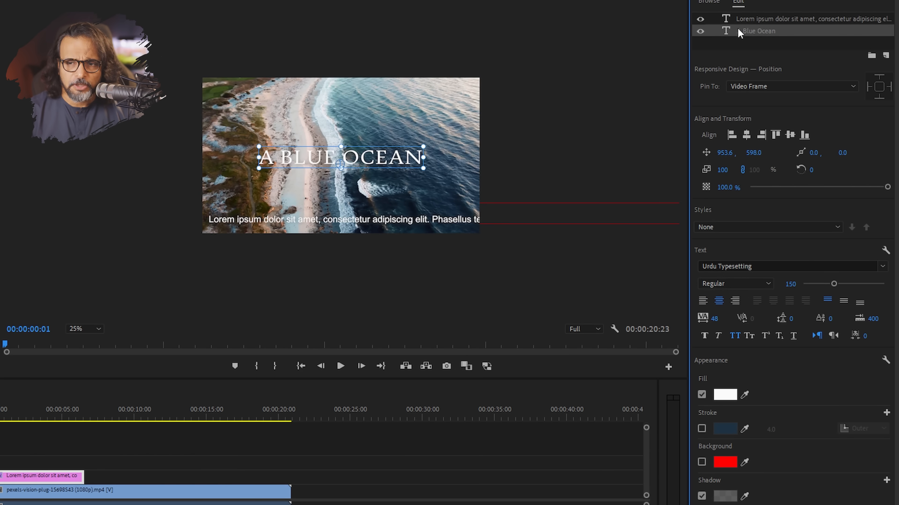
# Clear the A BLUE OCEAN title layer and select the Lorem ipsum caption.
pyautogui.rightClick(744, 31)
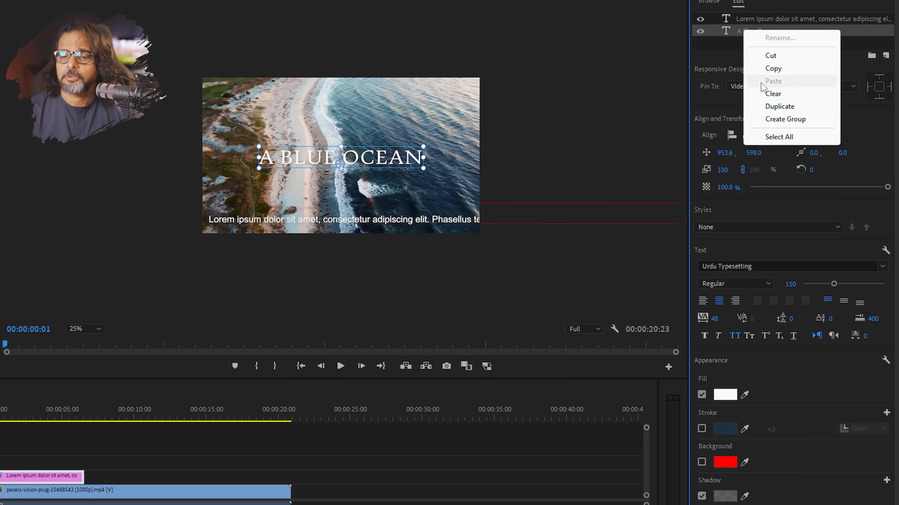
pyautogui.click(775, 94)
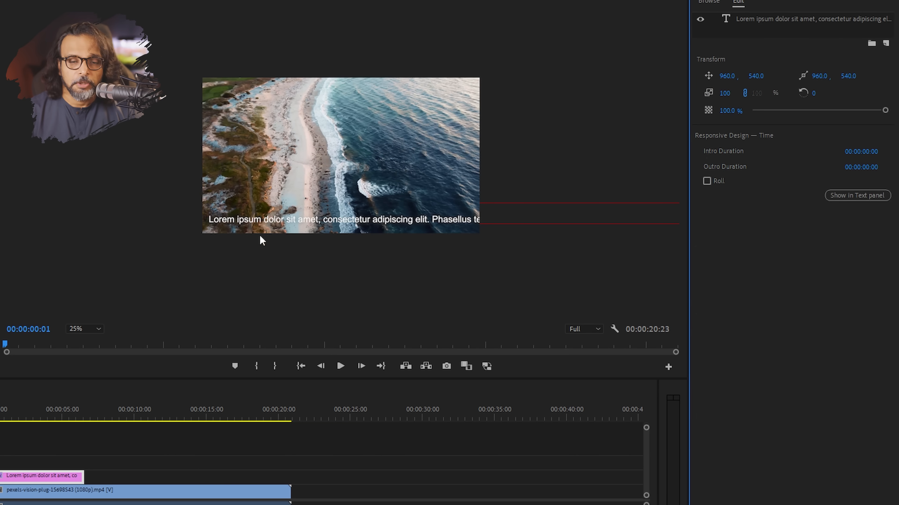
pyautogui.click(275, 221)
# Move the caption up to mid-frame at 731.7, 384.5, with its background box turned off.
pyautogui.moveTo(281, 220)
pyautogui.mouseDown()
pyautogui.moveTo(322, 220)
pyautogui.moveTo(295, 212)
pyautogui.moveTo(293, 221)
pyautogui.moveTo(273, 221)
pyautogui.mouseUp()
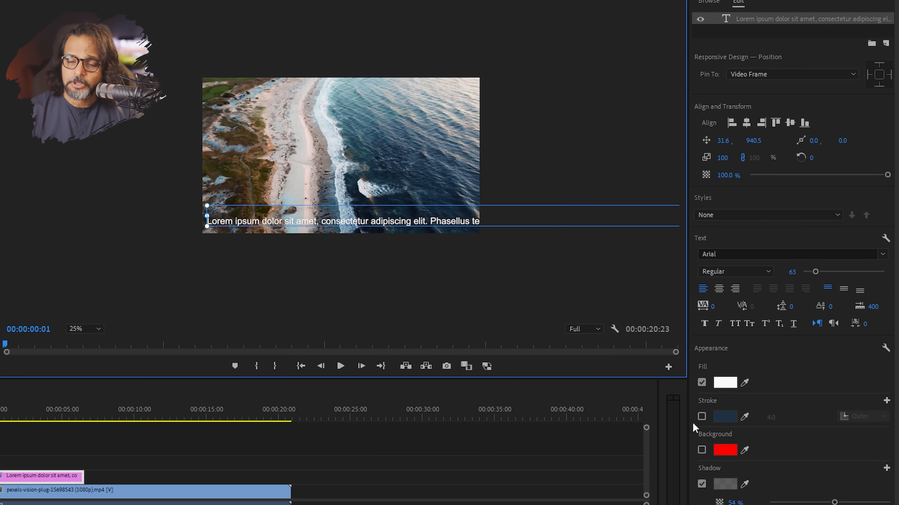
pyautogui.click(702, 450)
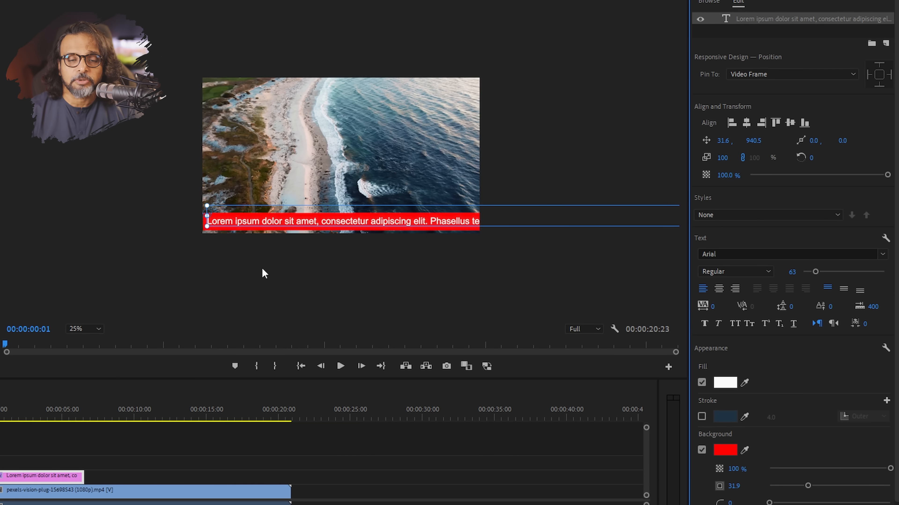
pyautogui.moveTo(242, 220); pyautogui.dragTo(470, 217)
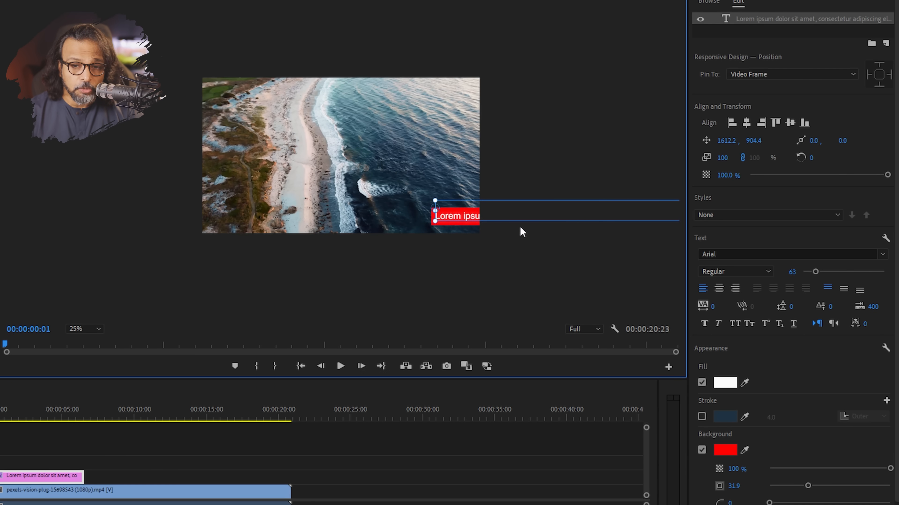
pyautogui.click(701, 451)
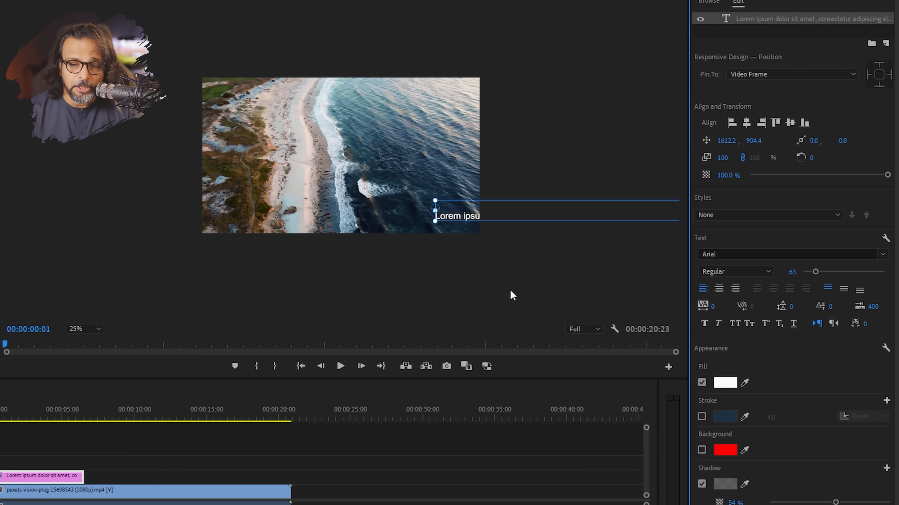
pyautogui.moveTo(456, 219); pyautogui.dragTo(330, 144)
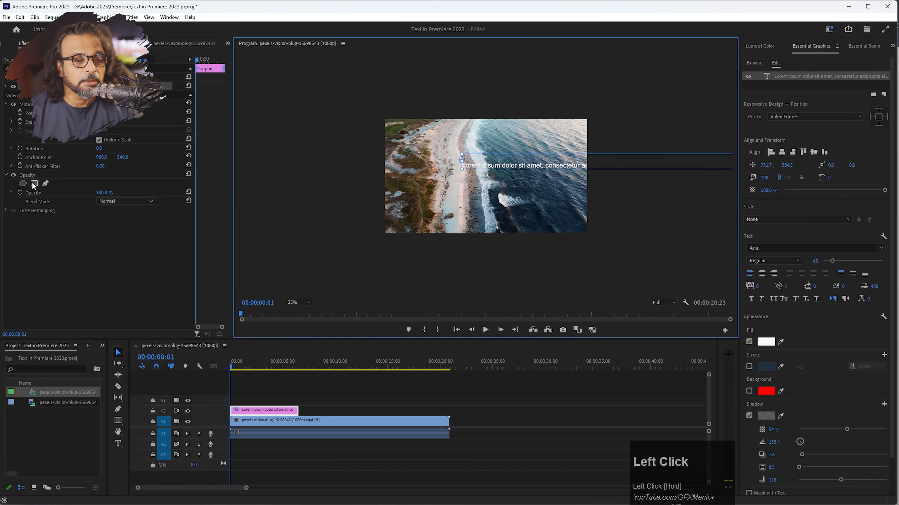
# At the 8-second mark, draw a grey rectangle bar across the bottom of the frame.
pyautogui.click(313, 367)
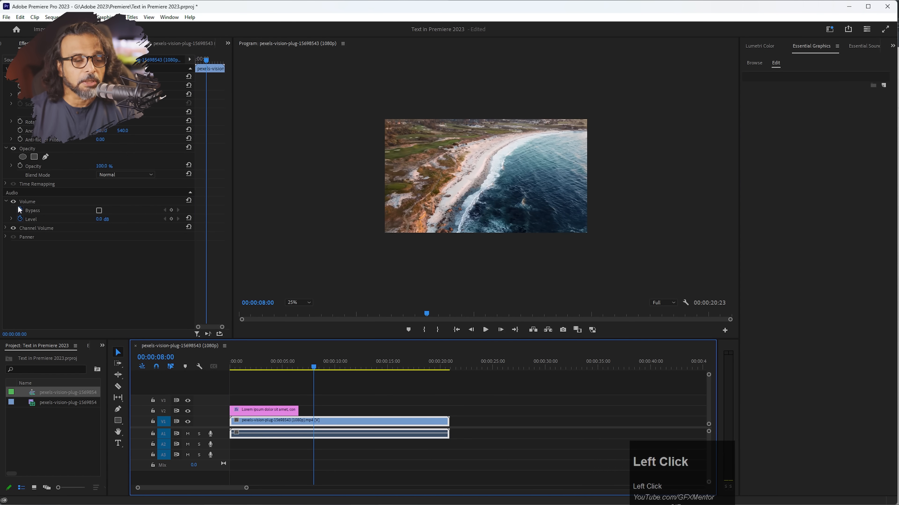
pyautogui.click(118, 423)
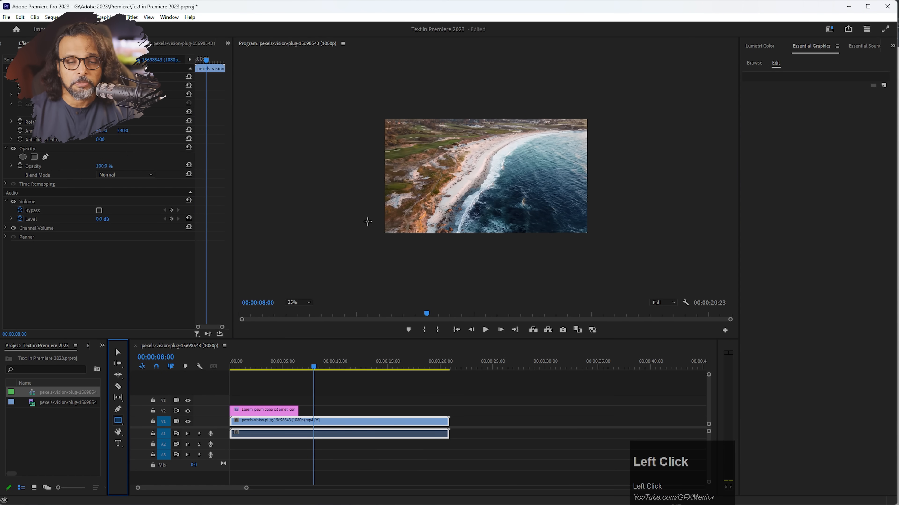
pyautogui.moveTo(374, 217)
pyautogui.mouseDown()
pyautogui.moveTo(609, 227)
pyautogui.moveTo(602, 232)
pyautogui.mouseUp()
# Put the caption clip on V3 and the bar clip on V2 from the sequence start, then select the bar.
pyautogui.moveTo(328, 413); pyautogui.dragTo(328, 411)
pyautogui.moveTo(258, 412); pyautogui.dragTo(258, 400)
pyautogui.moveTo(340, 414); pyautogui.dragTo(447, 412)
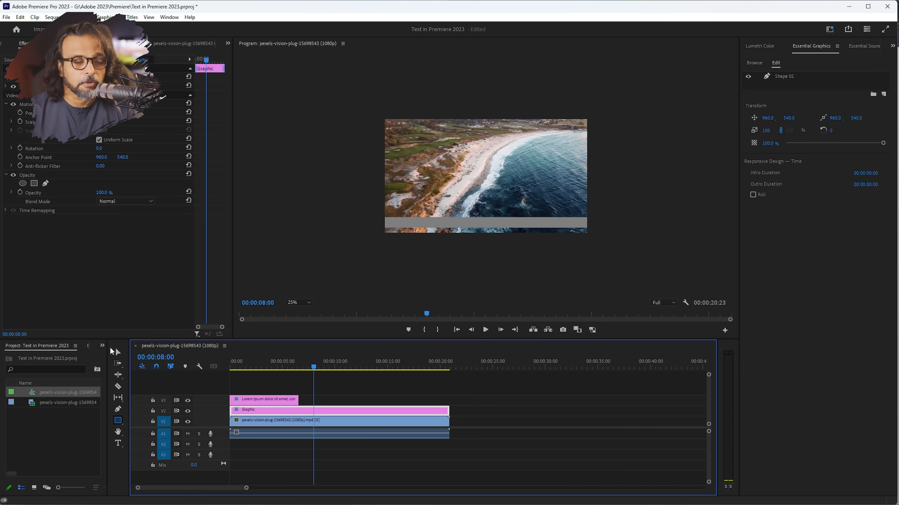
pyautogui.click(122, 353)
pyautogui.click(413, 222)
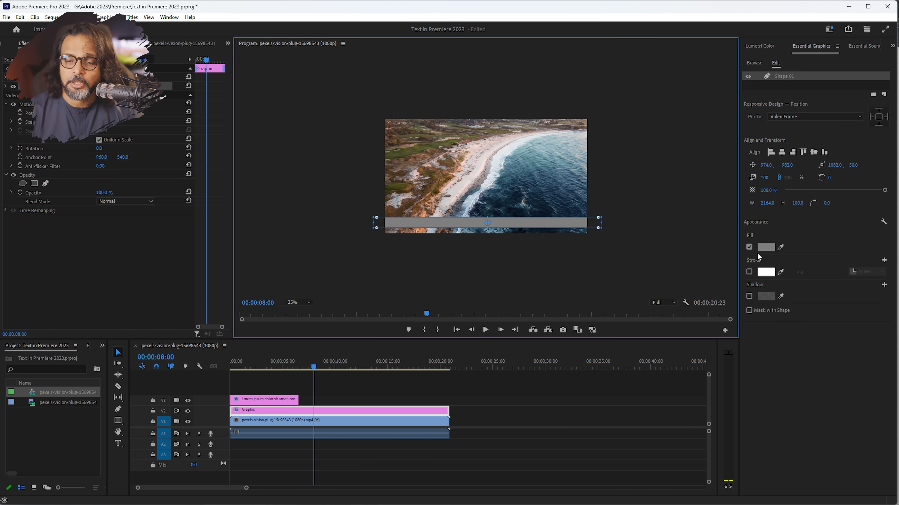
# Fill the bar with dark red 7F0000.
pyautogui.click(765, 248)
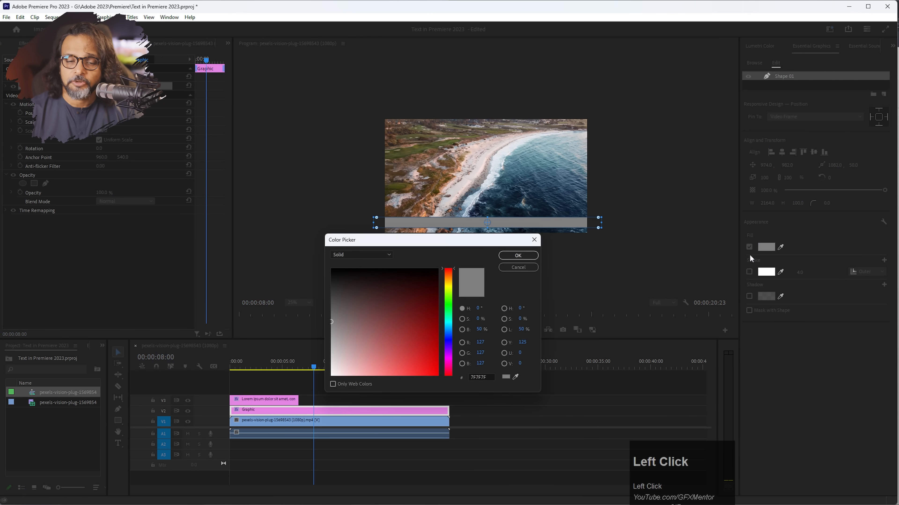
pyautogui.moveTo(424, 355); pyautogui.dragTo(440, 321)
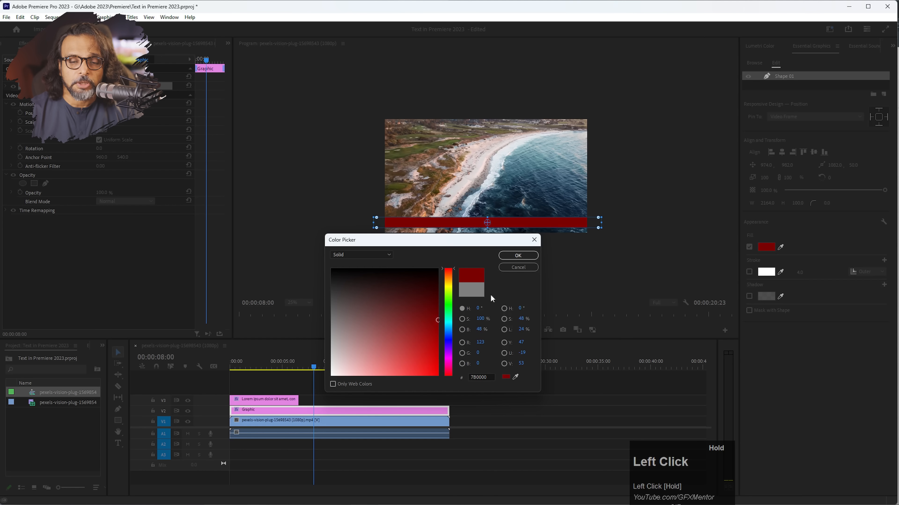
pyautogui.click(518, 255)
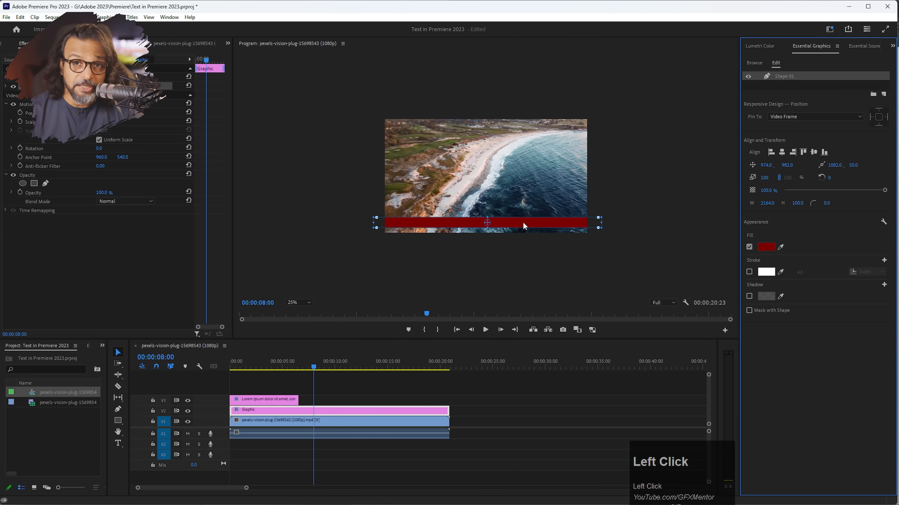
# Move the caption onto the red bar, extend its clip to the sequence end, and park it off-frame right.
pyautogui.moveTo(288, 368); pyautogui.dragTo(280, 367)
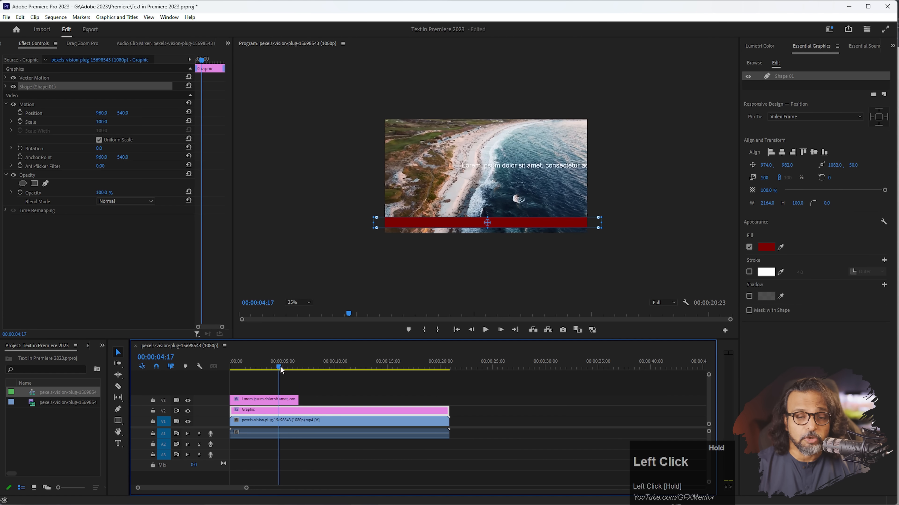
pyautogui.moveTo(533, 170); pyautogui.dragTo(555, 225)
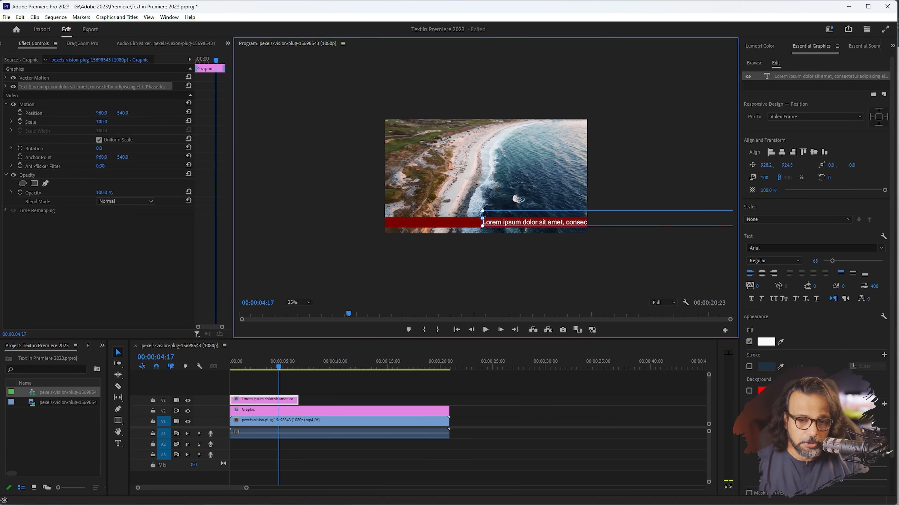
pyautogui.moveTo(298, 399); pyautogui.dragTo(449, 395)
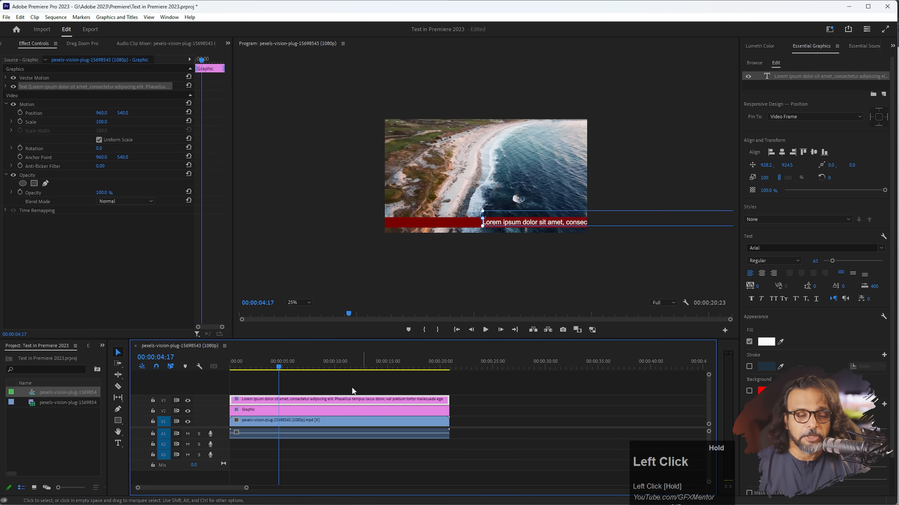
pyautogui.click(266, 367)
pyautogui.moveTo(266, 367); pyautogui.dragTo(231, 368)
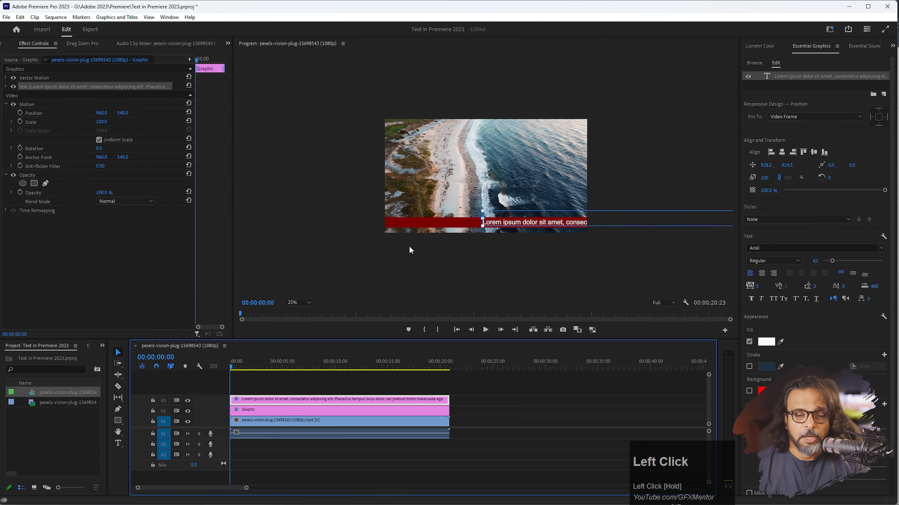
pyautogui.moveTo(493, 227); pyautogui.dragTo(598, 223)
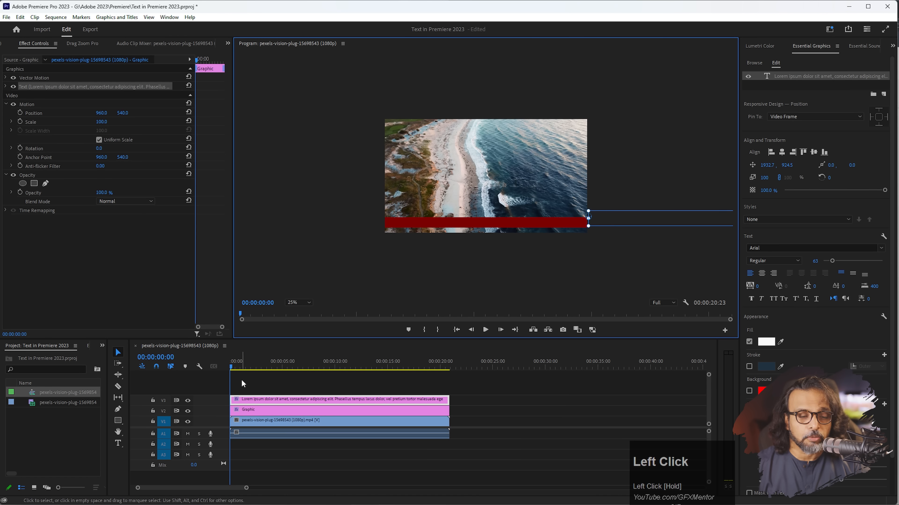
# Expand the caption text layer in Effect Controls and scroll to its Transform Position property.
pyautogui.click(228, 401)
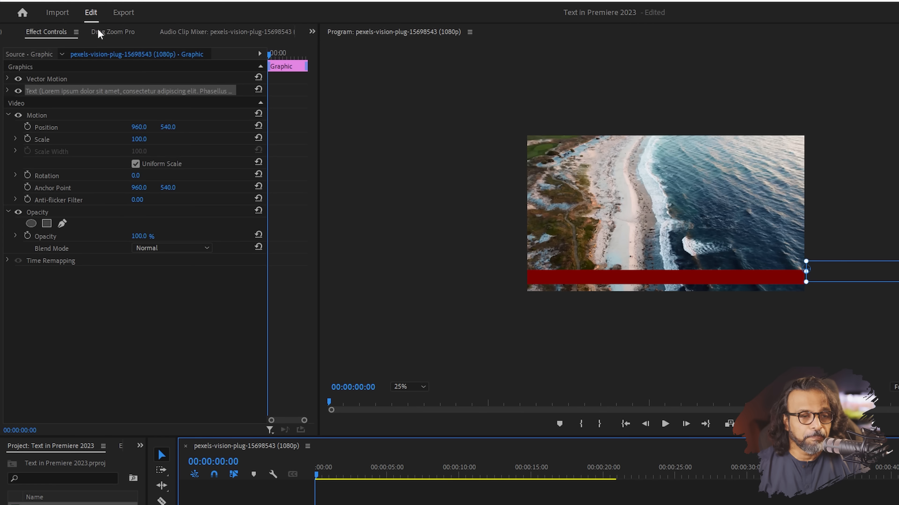
pyautogui.click(66, 90)
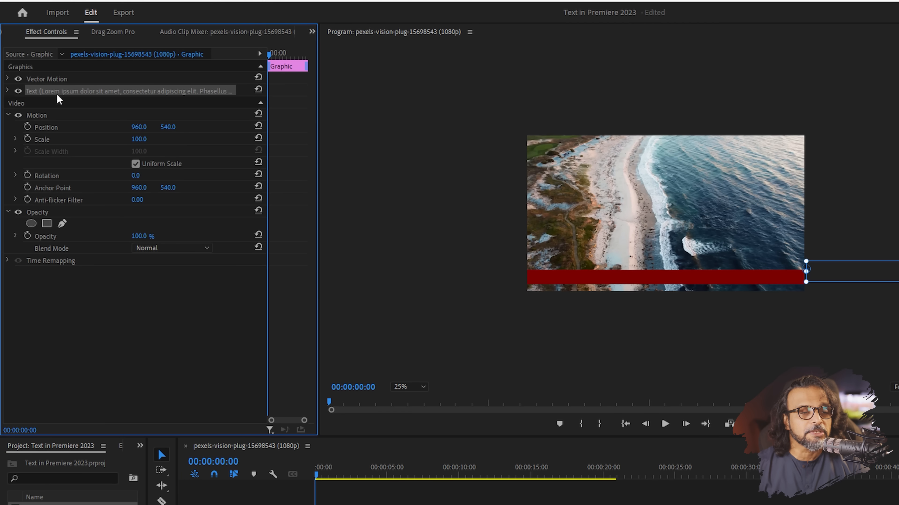
pyautogui.click(7, 90)
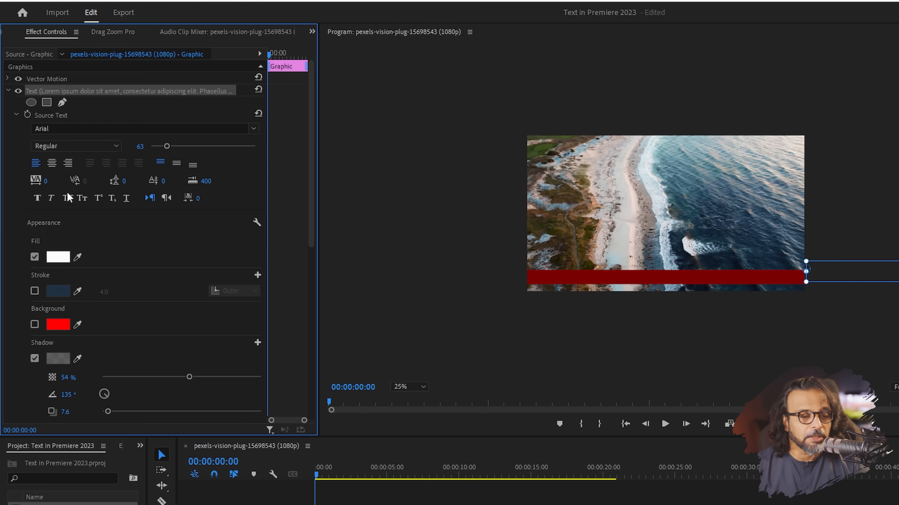
pyautogui.scroll(-5, 85, 279)
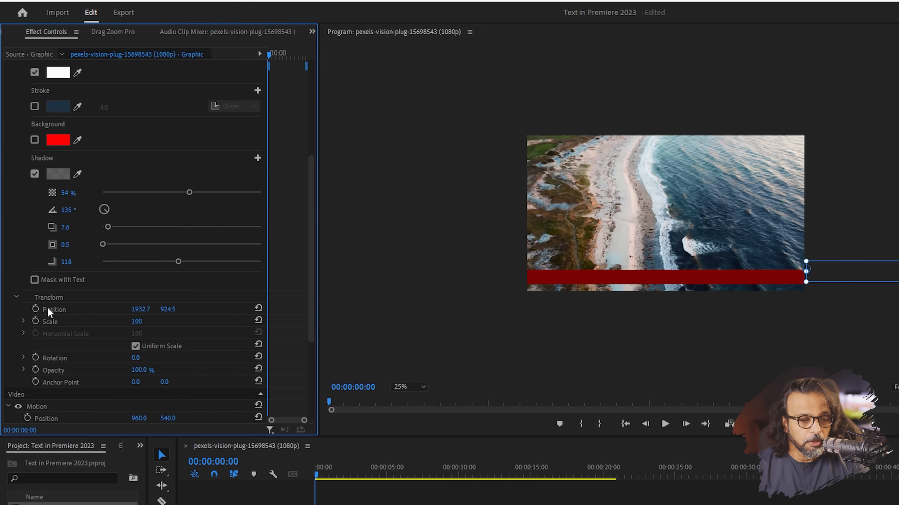
# Keyframe the caption's Position from 1932.7 at the start to about -7274 at 00:00:13:14, then play it back.
pyautogui.click(35, 309)
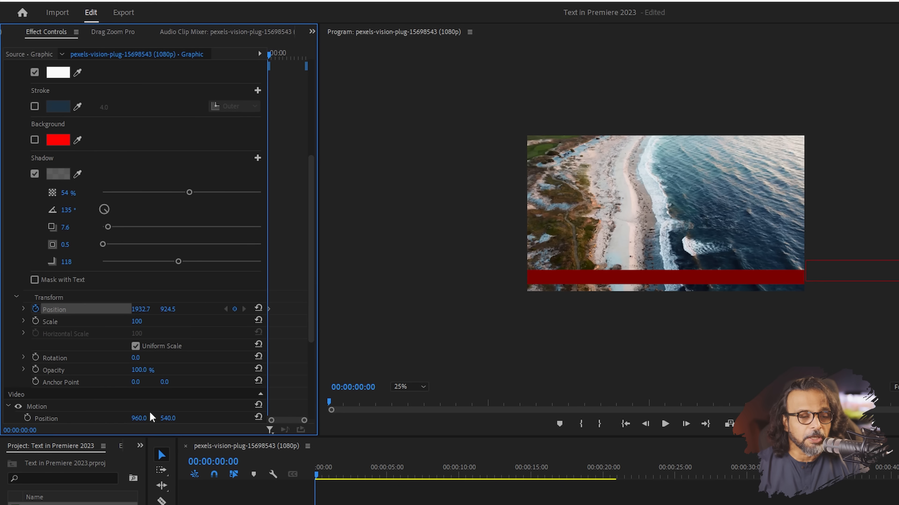
pyautogui.moveTo(317, 475); pyautogui.dragTo(613, 474)
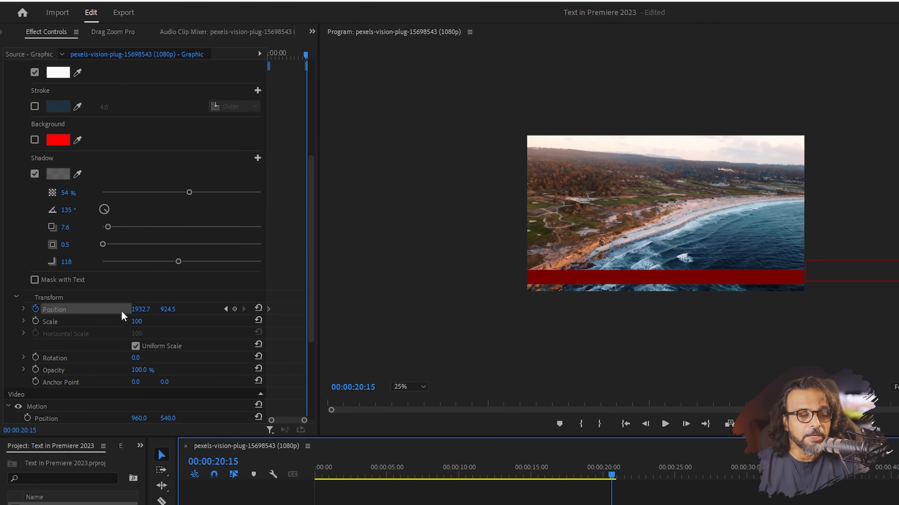
pyautogui.moveTo(146, 313); pyautogui.dragTo(2, 312)
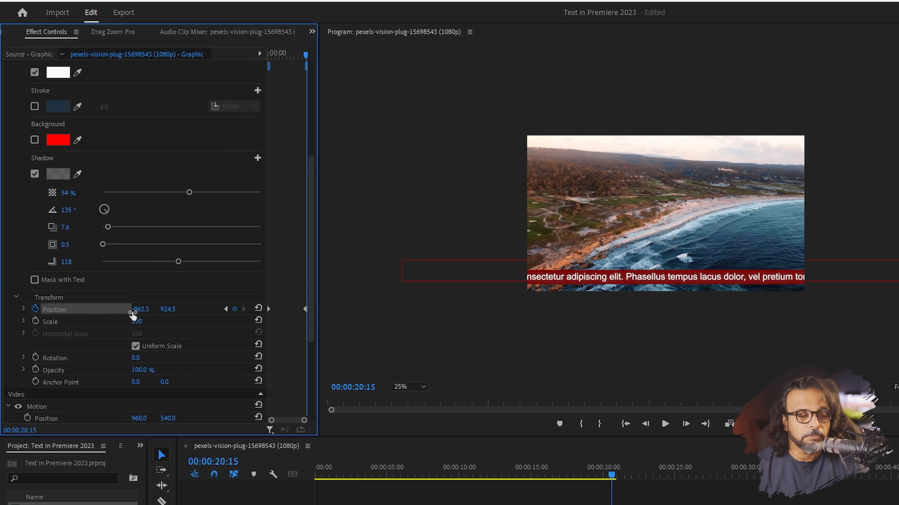
pyautogui.moveTo(148, 312); pyautogui.dragTo(54, 312)
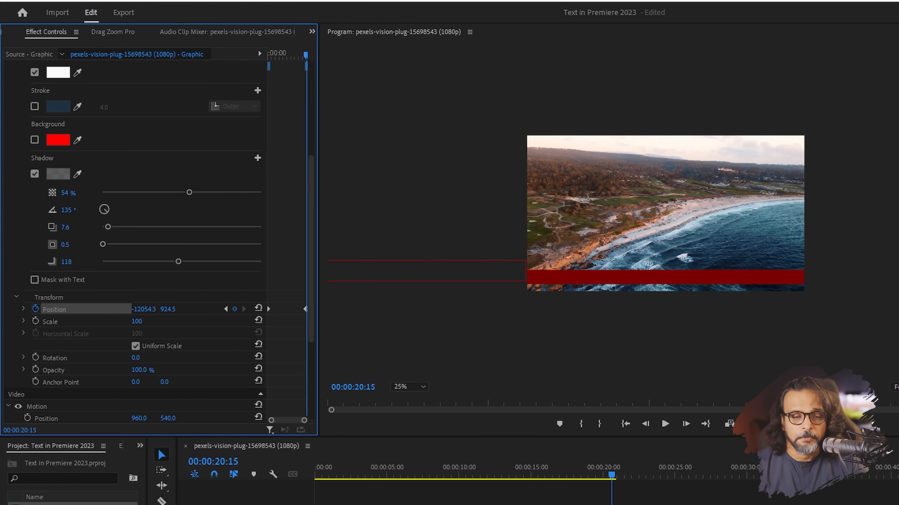
pyautogui.moveTo(428, 474); pyautogui.dragTo(187, 461)
pyautogui.press('space')
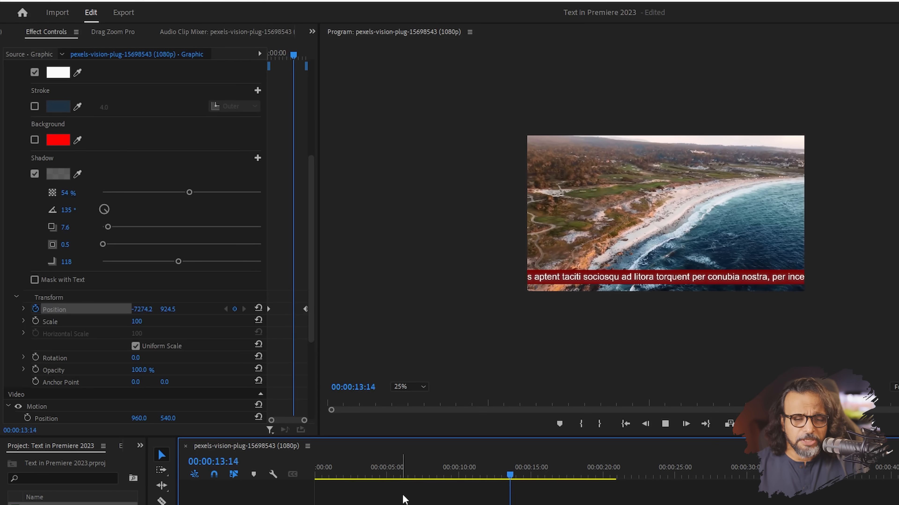
# Stop playback at 00:00:11:16 and delete the ticker text after "neque.".
pyautogui.click(483, 475)
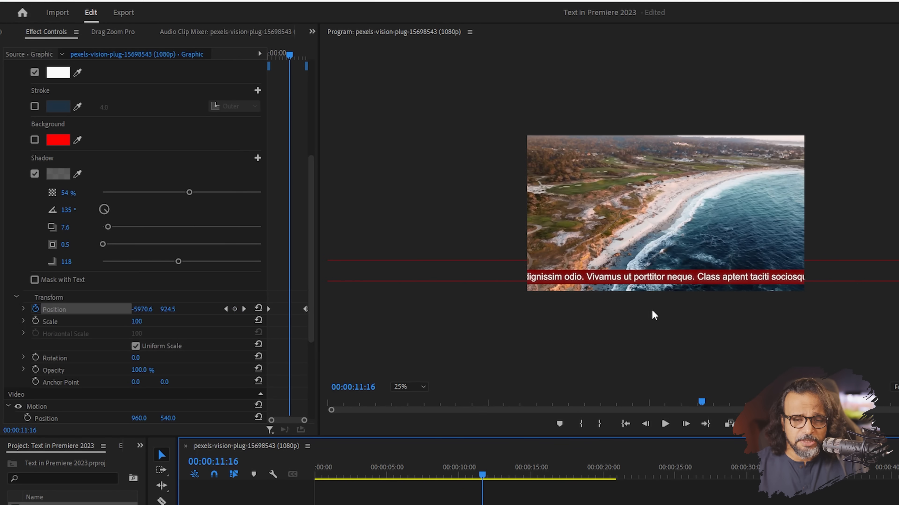
pyautogui.click(666, 275)
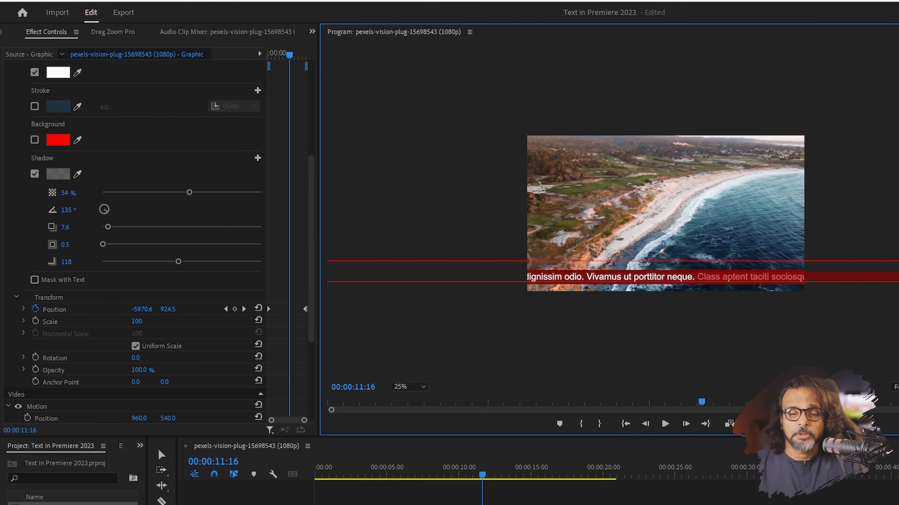
pyautogui.press('Delete')
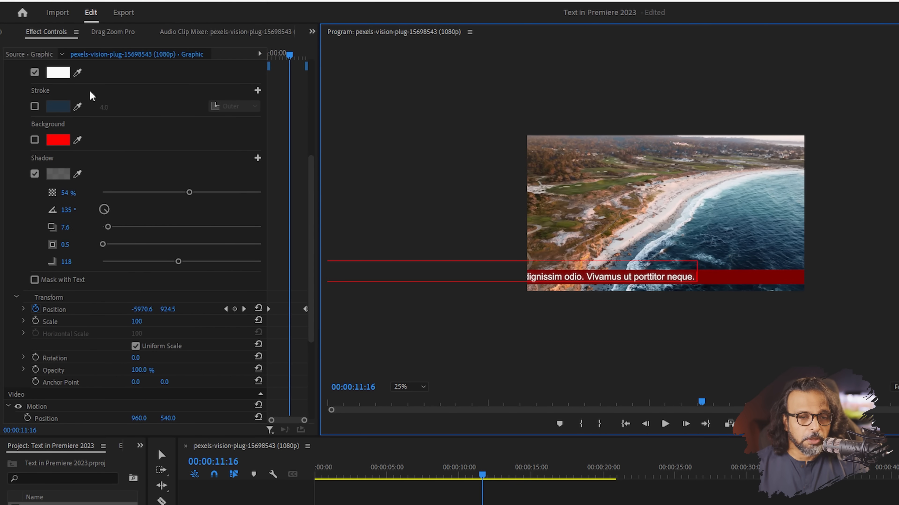
# Widen the Effect Controls keyframe area and step between the ticker's first and last Position keyframes.
pyautogui.moveTo(482, 474); pyautogui.dragTo(612, 471)
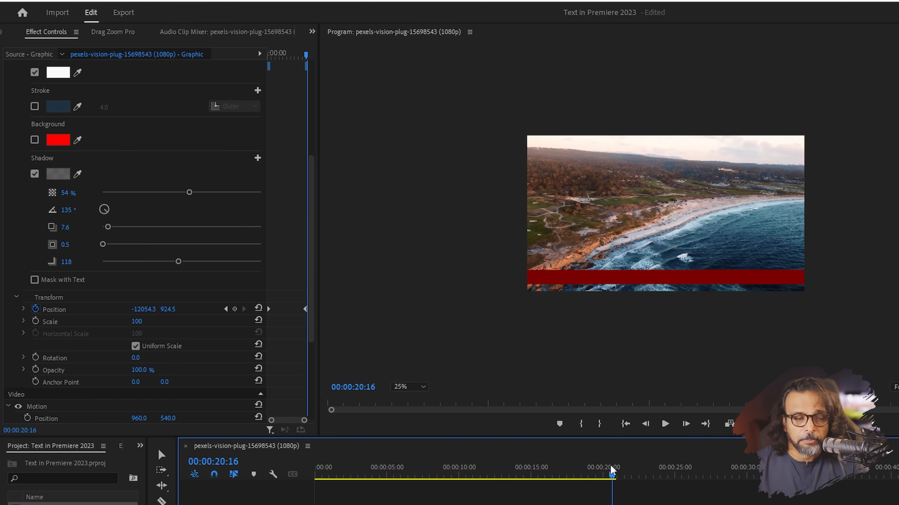
pyautogui.moveTo(319, 346); pyautogui.dragTo(383, 345)
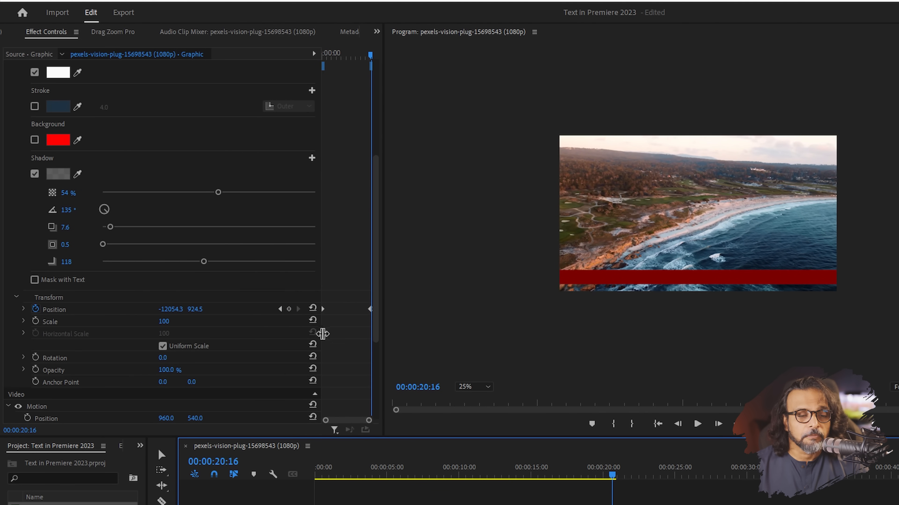
pyautogui.moveTo(322, 334); pyautogui.dragTo(292, 330)
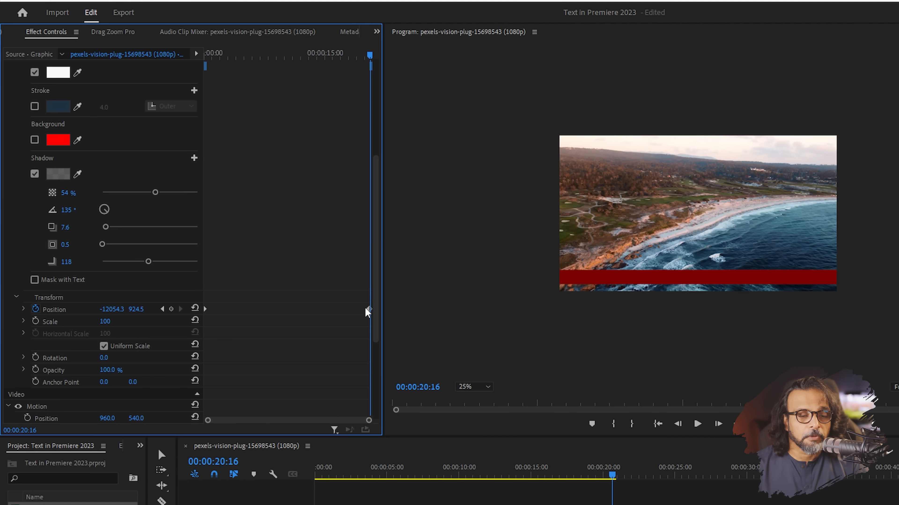
pyautogui.click(162, 309)
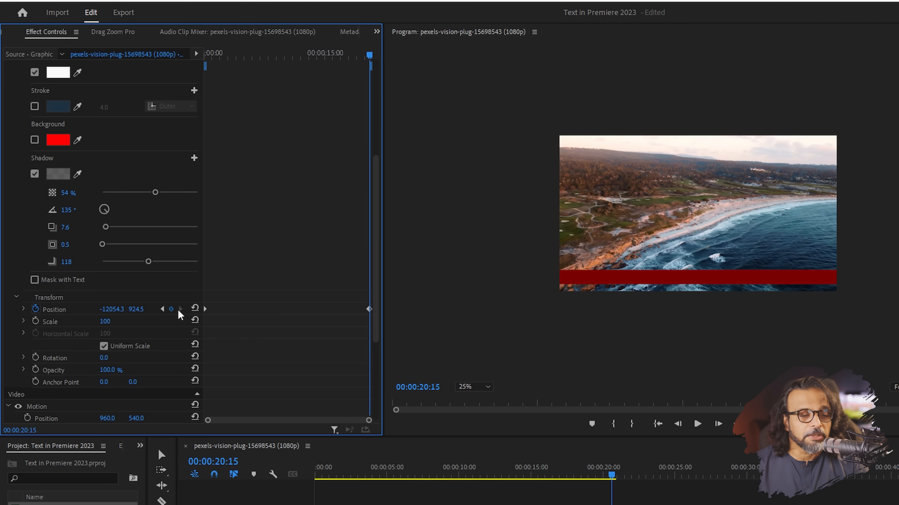
pyautogui.click(162, 309)
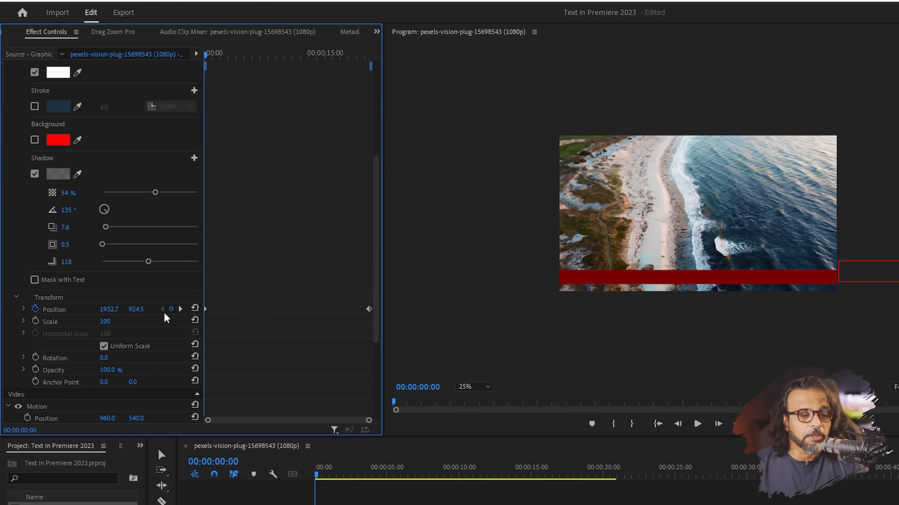
pyautogui.click(180, 309)
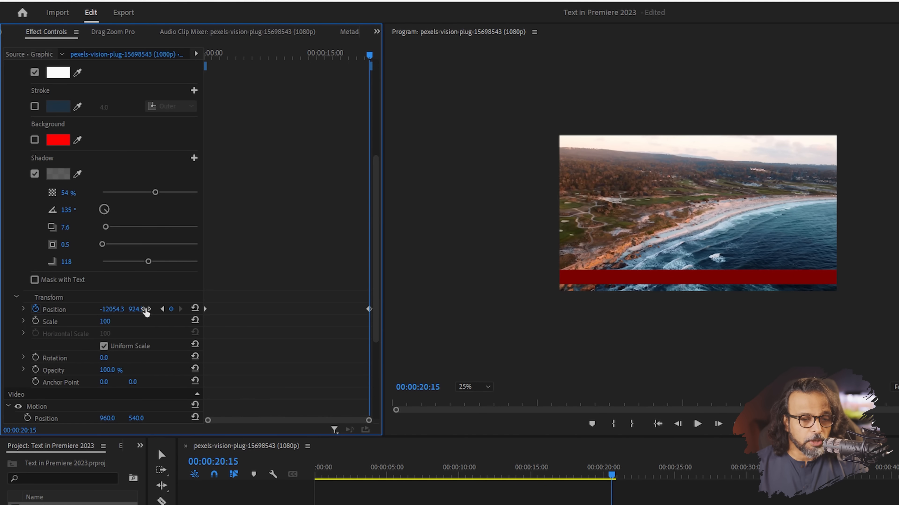
pyautogui.click(162, 309)
pyautogui.click(181, 309)
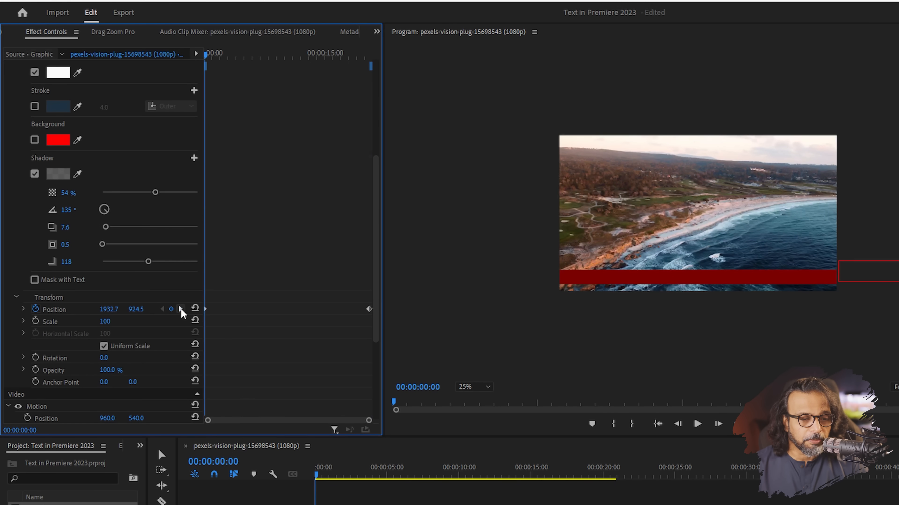
pyautogui.click(162, 309)
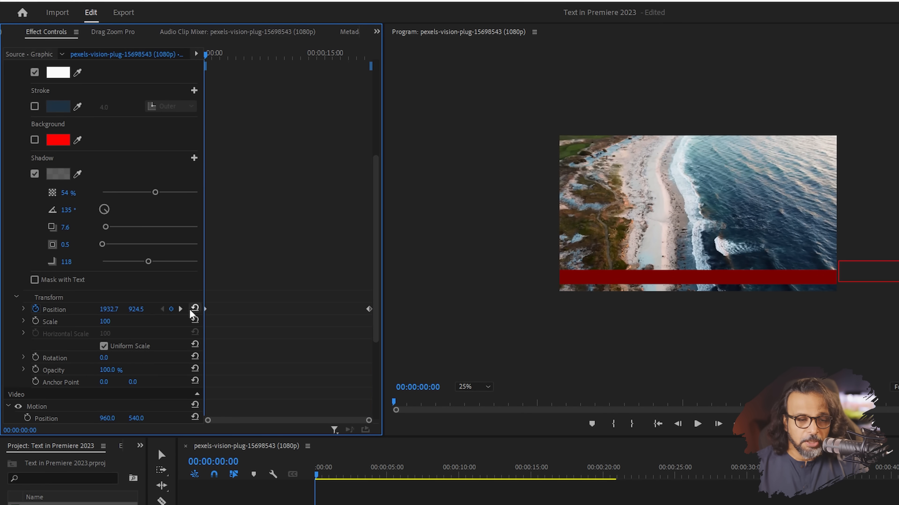
pyautogui.click(181, 310)
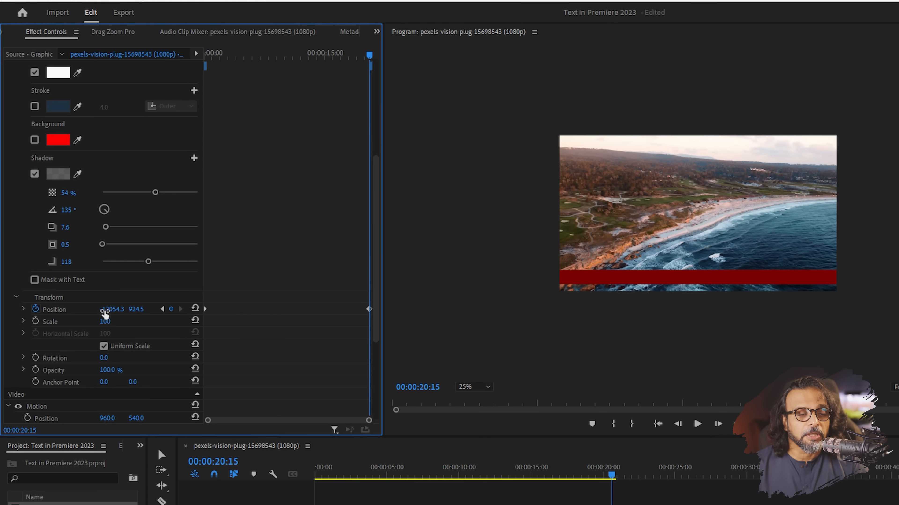
# Set the last Position keyframe's X to -7156.3 and replay the ticker from the start.
pyautogui.moveTo(112, 310); pyautogui.dragTo(212, 309)
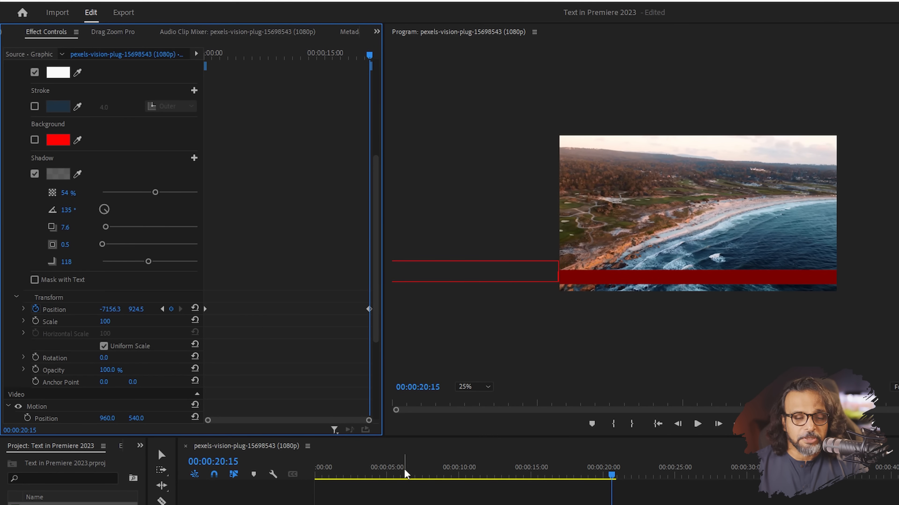
pyautogui.moveTo(403, 472); pyautogui.dragTo(264, 467)
pyautogui.press('space')
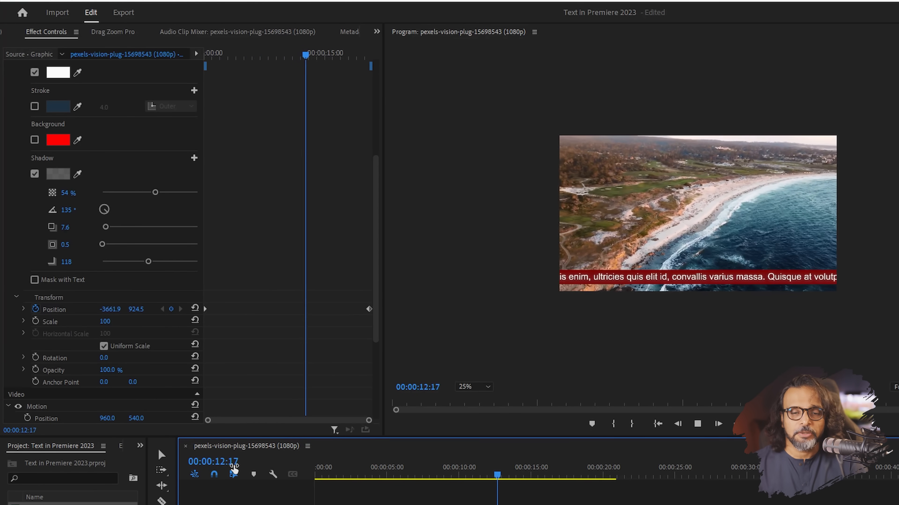
# Draw a text box on the black frames after the beach clip and fill it with typed and pasted placeholder lines.
pyautogui.click(613, 471)
pyautogui.moveTo(613, 471); pyautogui.dragTo(615, 468)
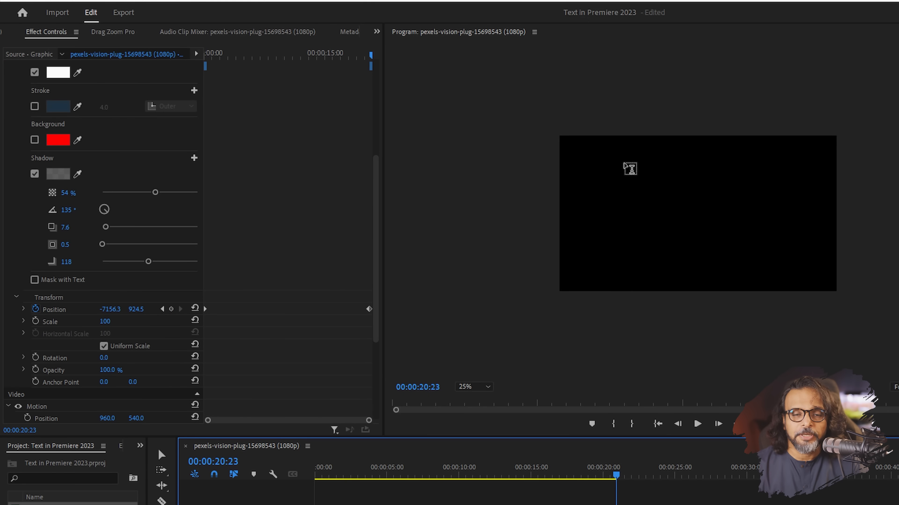
pyautogui.moveTo(616, 158); pyautogui.dragTo(810, 257)
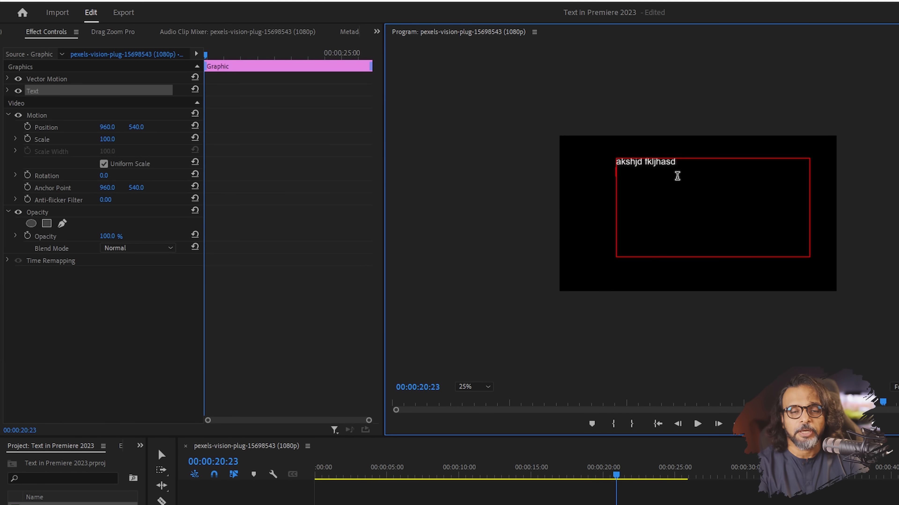
pyautogui.write('ksajh dfkjash fkaw')
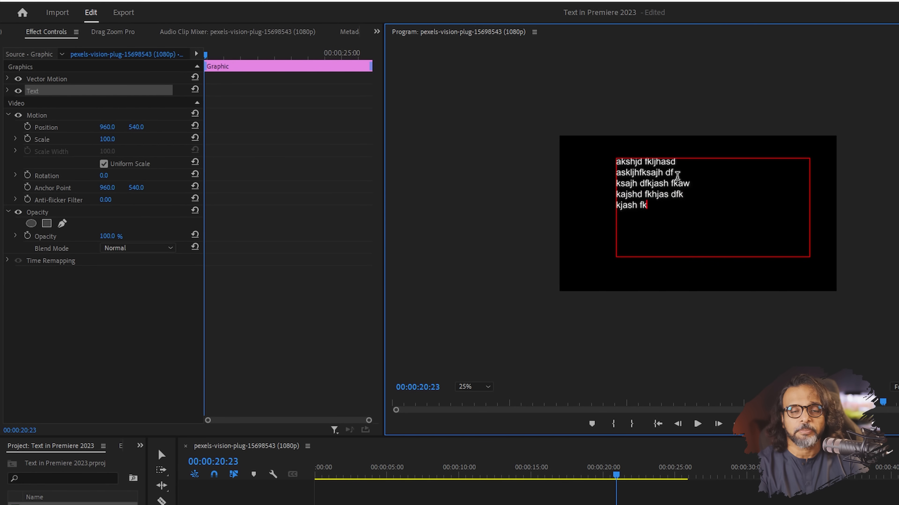
pyautogui.write('ashjdf kash')
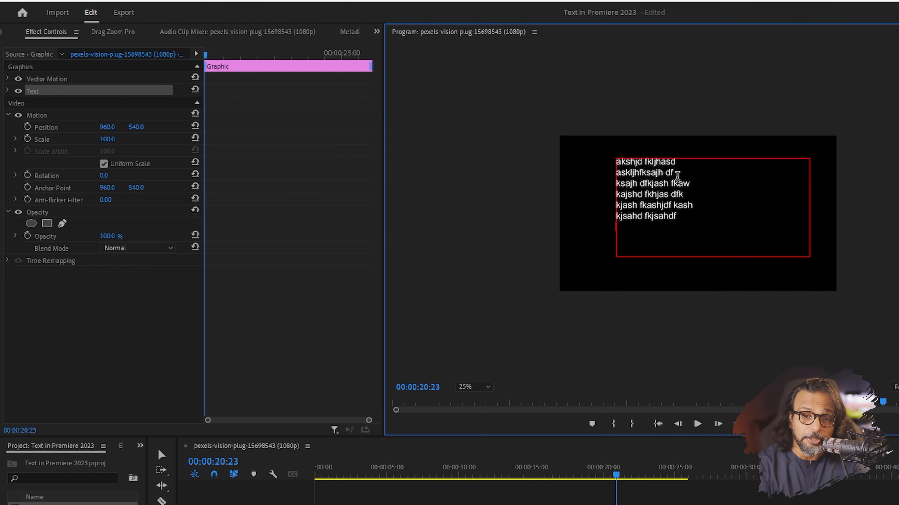
pyautogui.hotkey('ctrl', 'a')
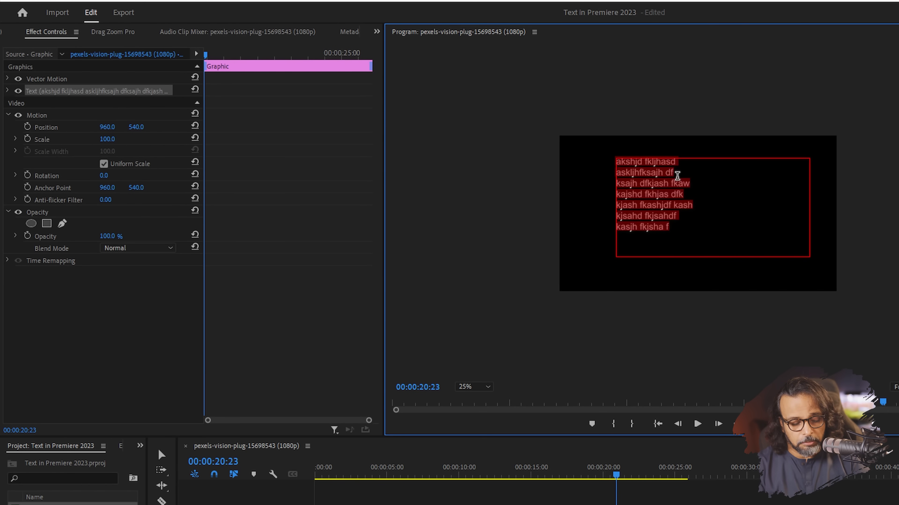
pyautogui.press('Right')
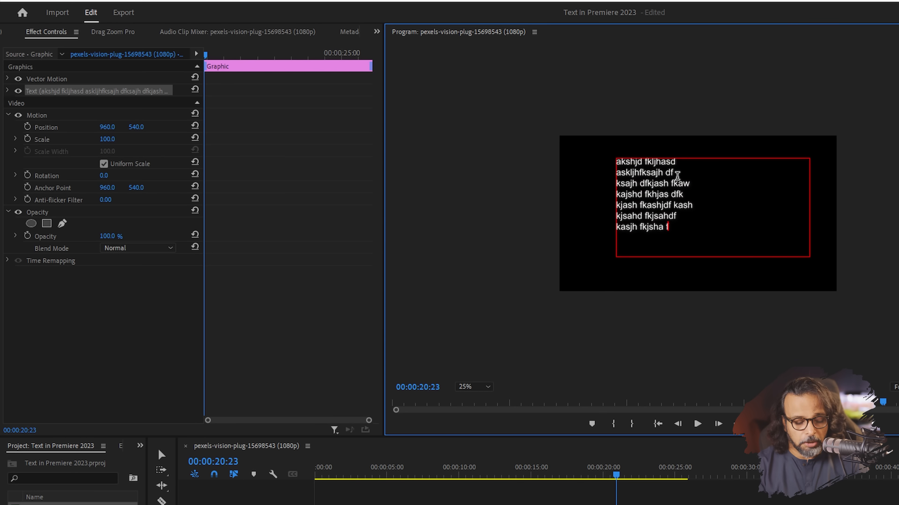
pyautogui.write('akshjd fkljhasd askljhfksajh df')
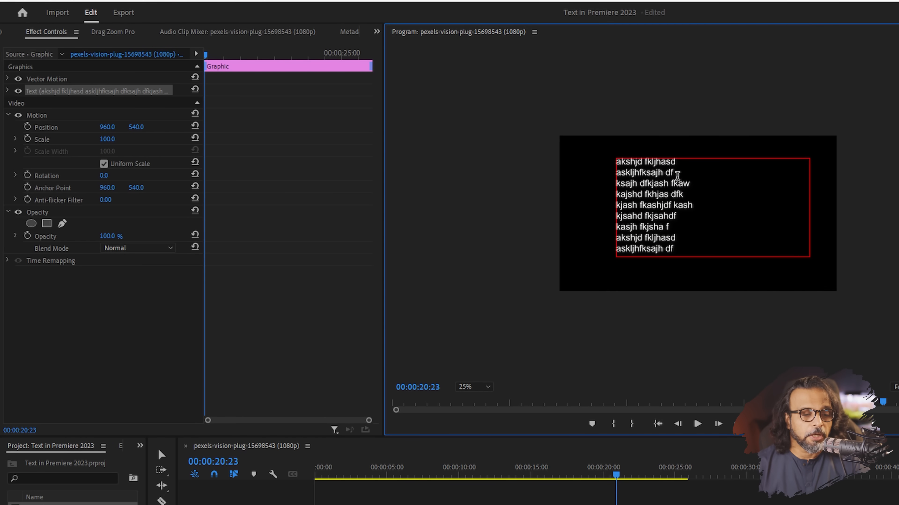
# Stretch the text box tall enough to show all lines and reposition the block in the frame.
pyautogui.click(162, 455)
pyautogui.moveTo(714, 255); pyautogui.dragTo(710, 452)
pyautogui.moveTo(655, 283); pyautogui.dragTo(652, 76)
pyautogui.moveTo(710, 250); pyautogui.dragTo(720, 430)
pyautogui.moveTo(652, 262); pyautogui.dragTo(637, 90)
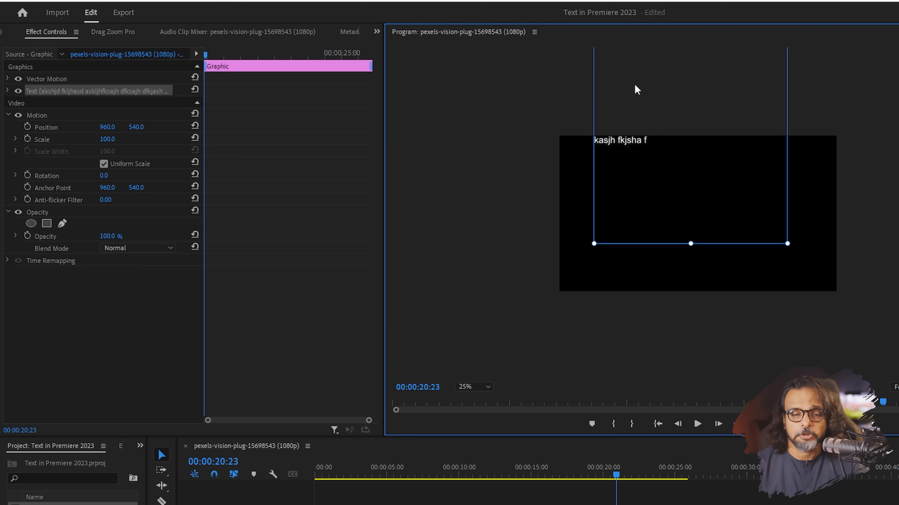
pyautogui.moveTo(692, 244); pyautogui.dragTo(691, 150)
pyautogui.moveTo(632, 140); pyautogui.dragTo(623, 435)
pyautogui.moveTo(608, 205); pyautogui.dragTo(622, 280)
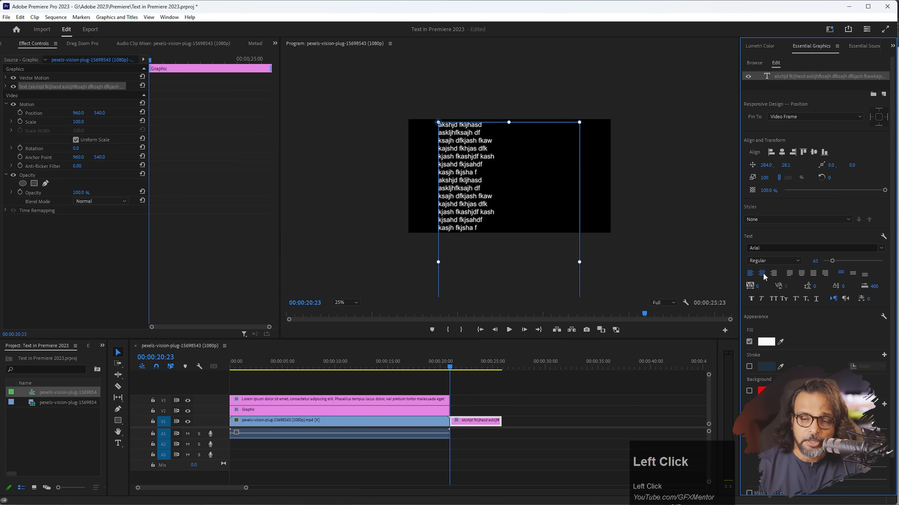
# Center-align the placeholder lines, set leading to 36, and push the block below the frame to 264, 1084.
pyautogui.click(762, 273)
pyautogui.moveTo(507, 137); pyautogui.dragTo(506, 177)
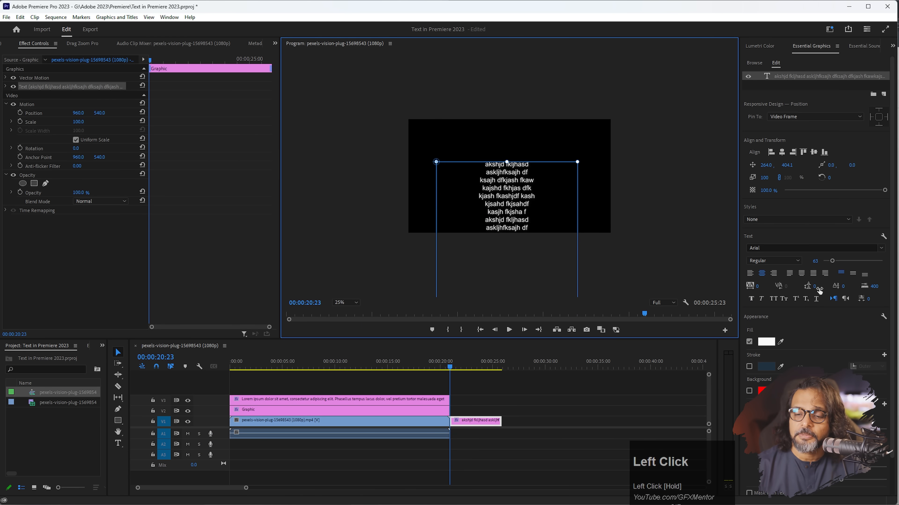
pyautogui.moveTo(814, 286)
pyautogui.mouseDown()
pyautogui.moveTo(837, 286)
pyautogui.moveTo(827, 286)
pyautogui.mouseUp()
pyautogui.moveTo(488, 181); pyautogui.dragTo(520, 249)
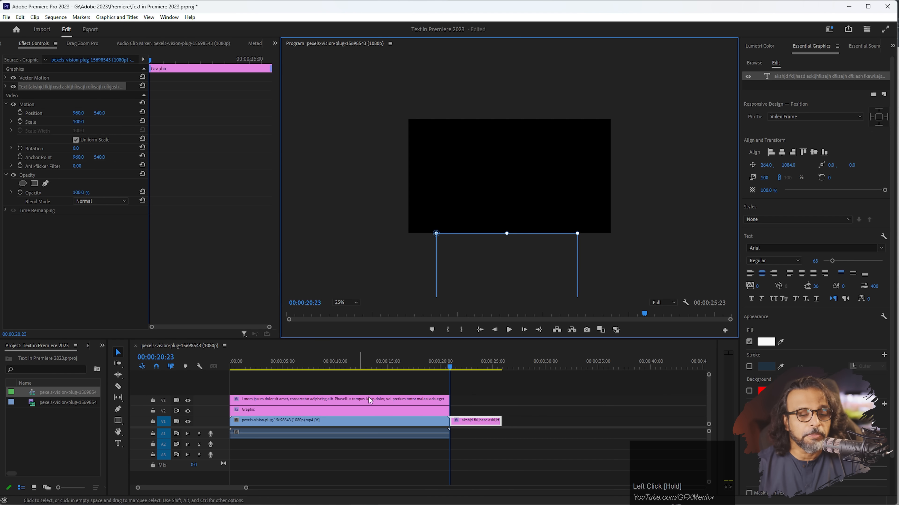
# Set a starting Position keyframe on the text clip's text layer.
pyautogui.click(470, 424)
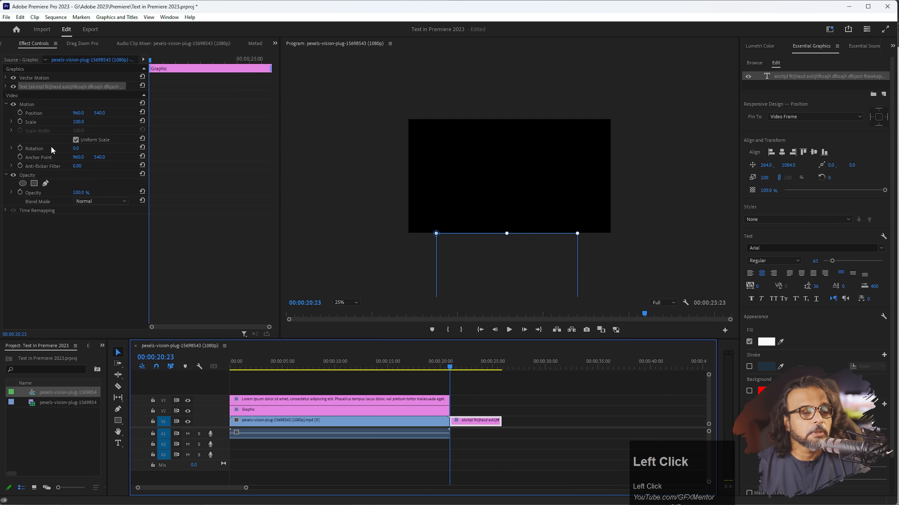
pyautogui.click(6, 87)
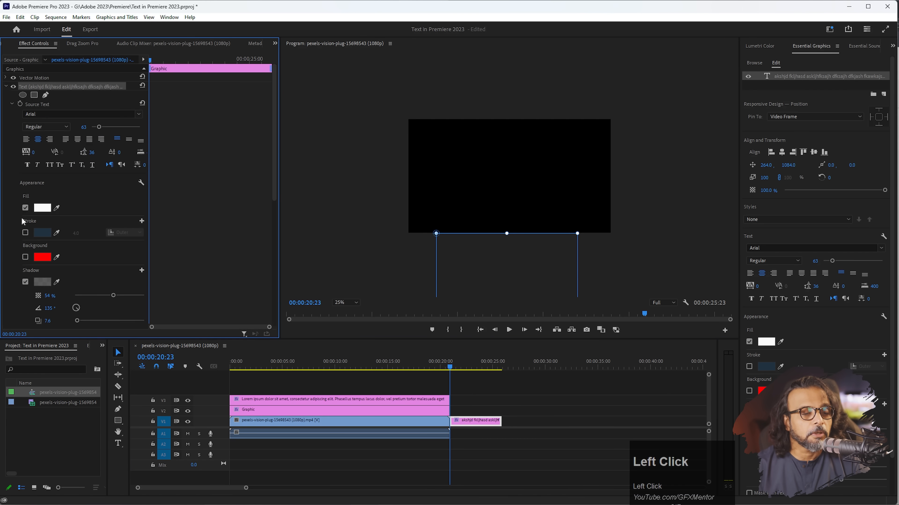
pyautogui.scroll(-5, 88, 254)
pyautogui.click(27, 255)
# At the clip end, set Position to 264, -2628 so the text rolls upward, then play it back.
pyautogui.moveTo(455, 368); pyautogui.dragTo(499, 367)
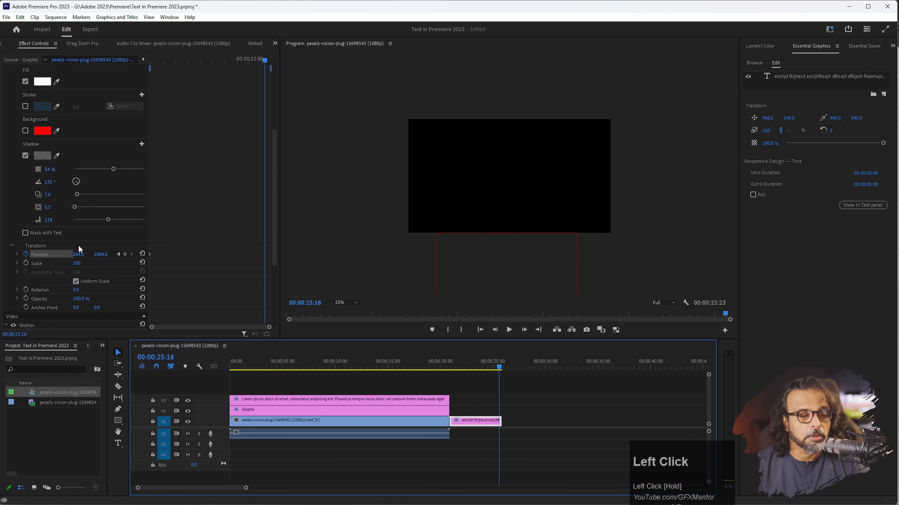
pyautogui.moveTo(81, 254); pyautogui.dragTo(83, 254)
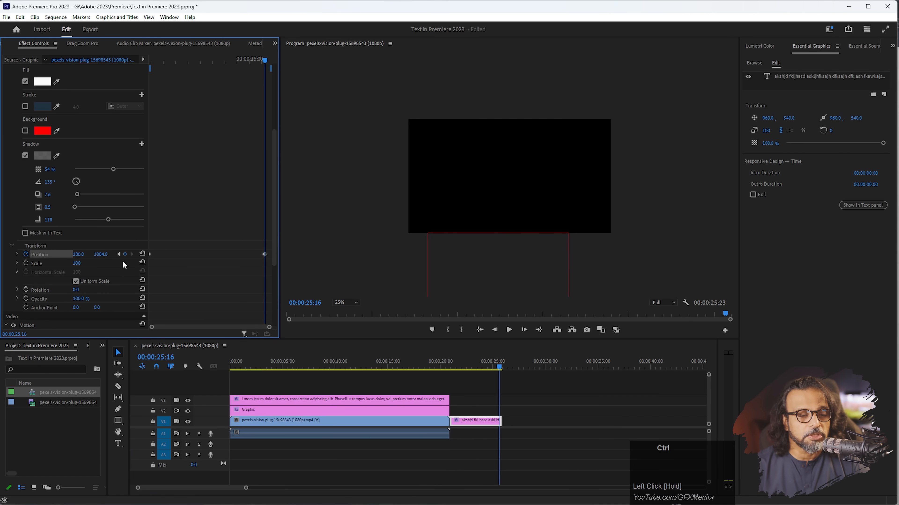
pyautogui.hotkey('ctrl', 'z')
pyautogui.moveTo(102, 255); pyautogui.dragTo(25, 256)
pyautogui.moveTo(495, 368); pyautogui.dragTo(449, 368)
pyautogui.press('space')
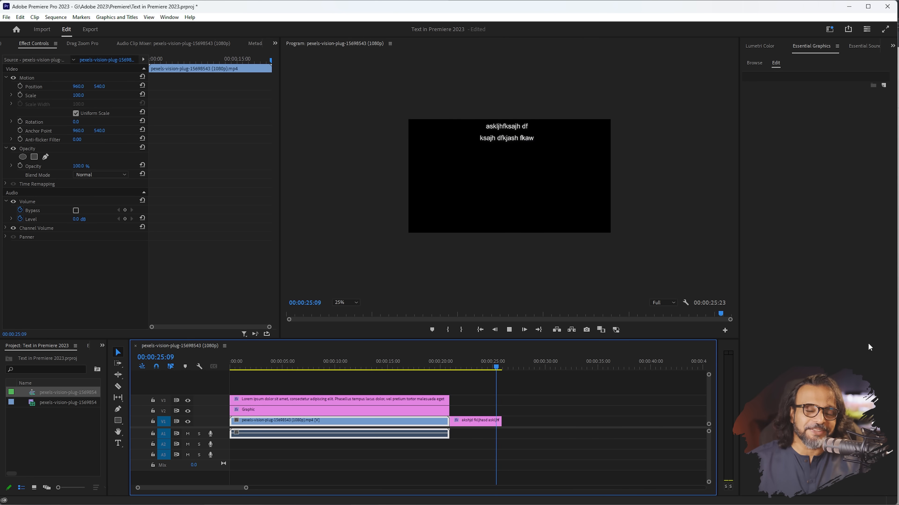
pyautogui.press('space')
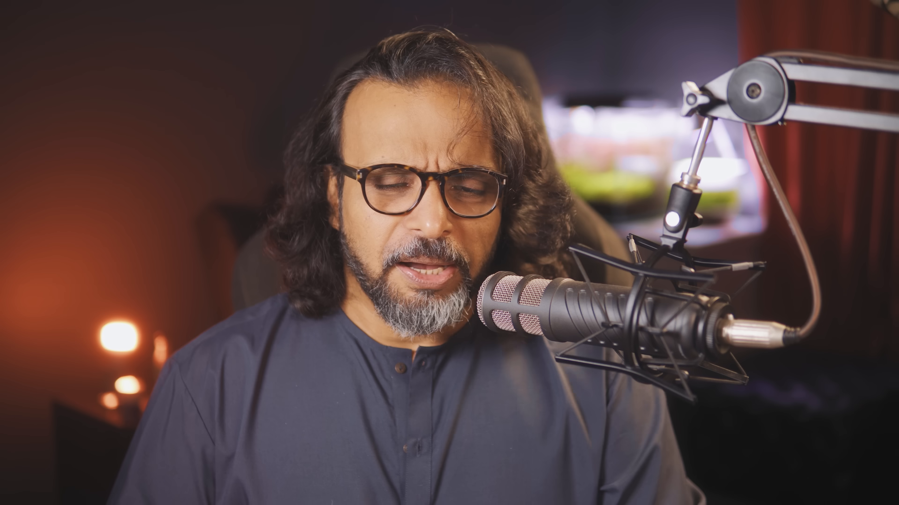